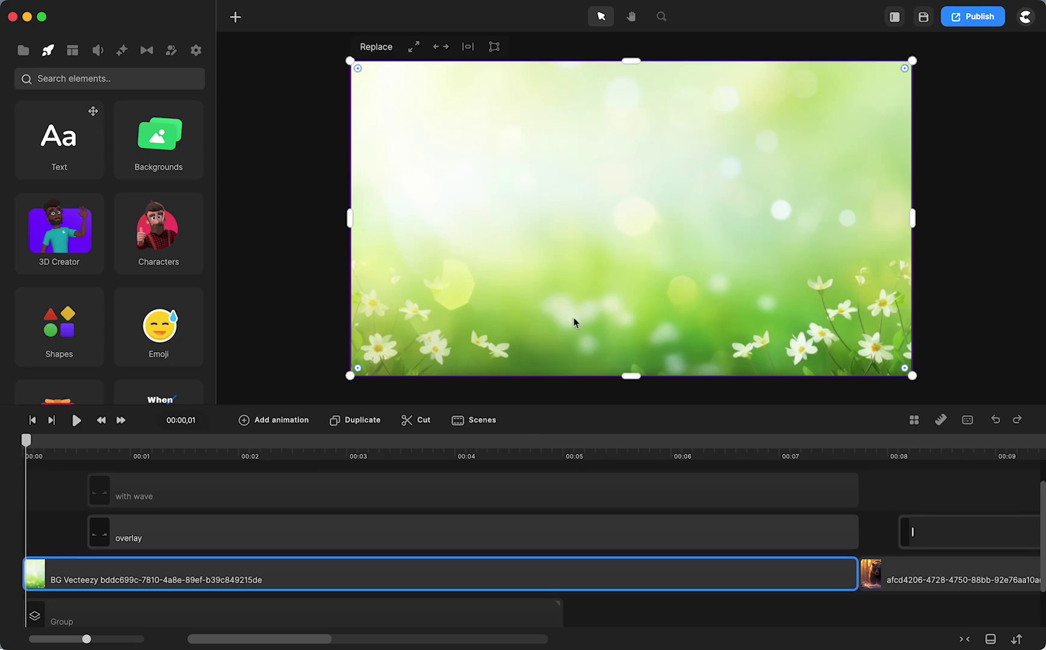
Step: Open the media library to browse background images for the flower meadow
left_click(23, 51)
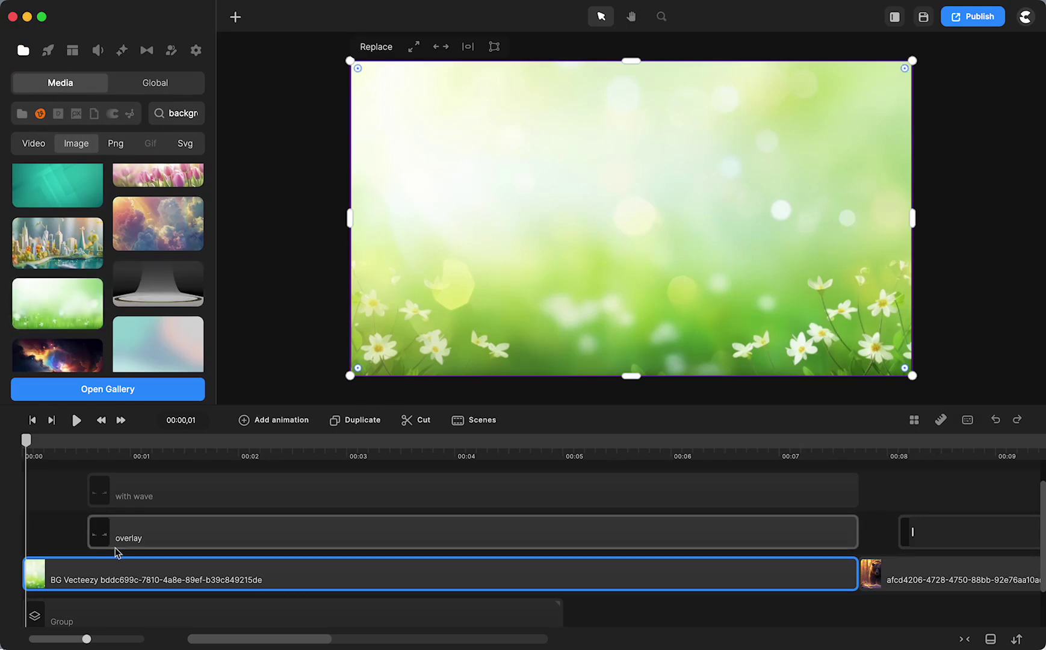
Step: Deselect the background clip and scrub through the opening, parking the playhead at 00:00,14
left_click(53, 499)
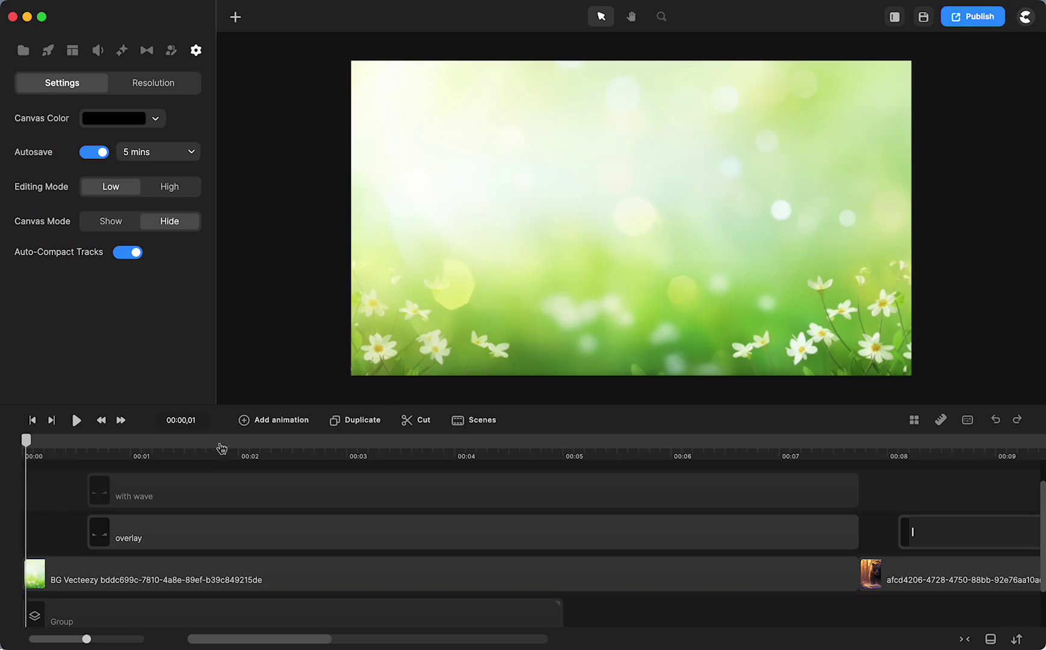
left_click_drag(29, 445, 105, 444)
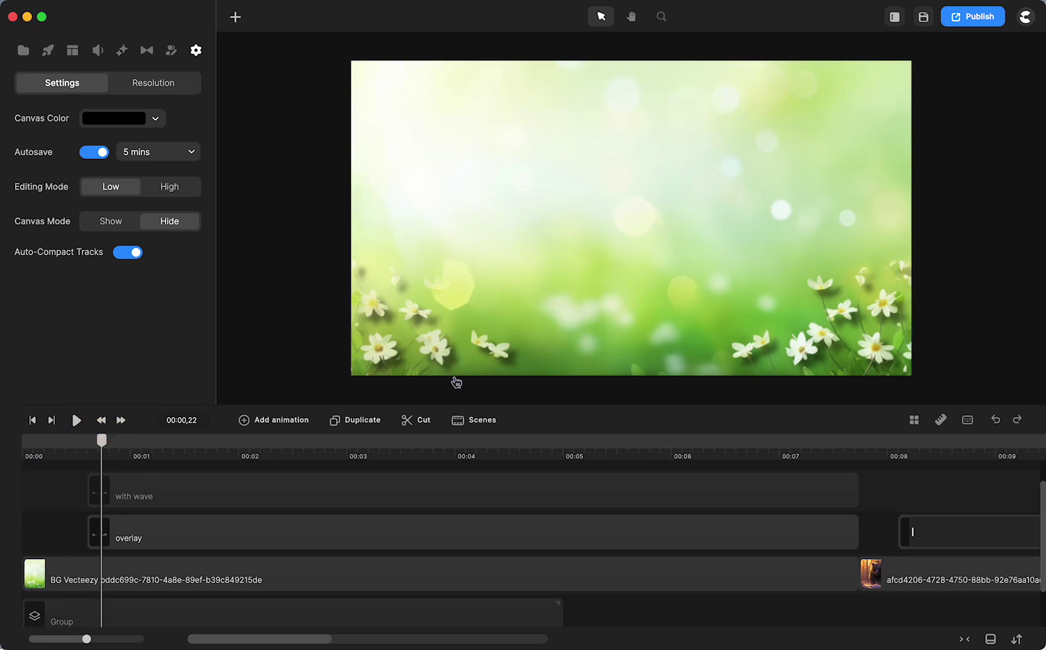
left_click_drag(102, 444, 79, 460)
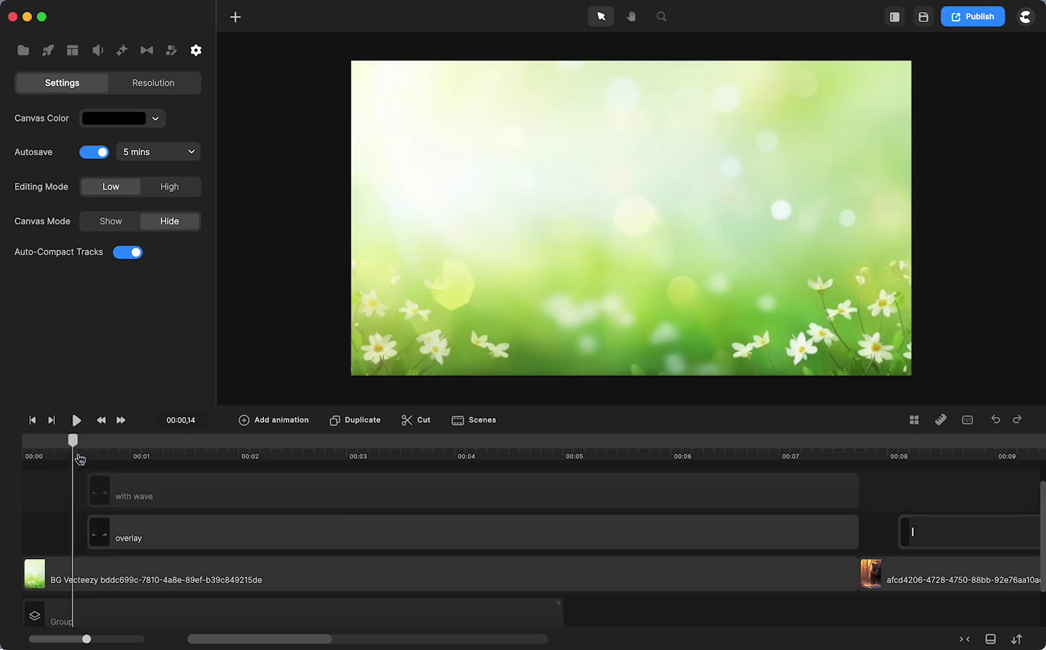
left_click(504, 208)
right_click(504, 209)
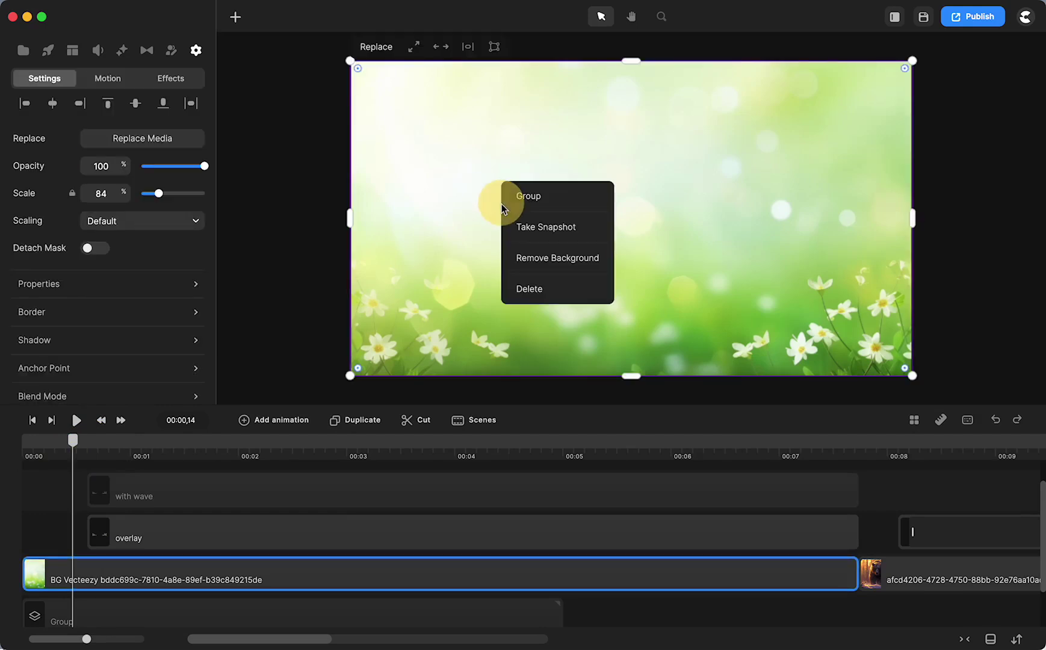
left_click(542, 259)
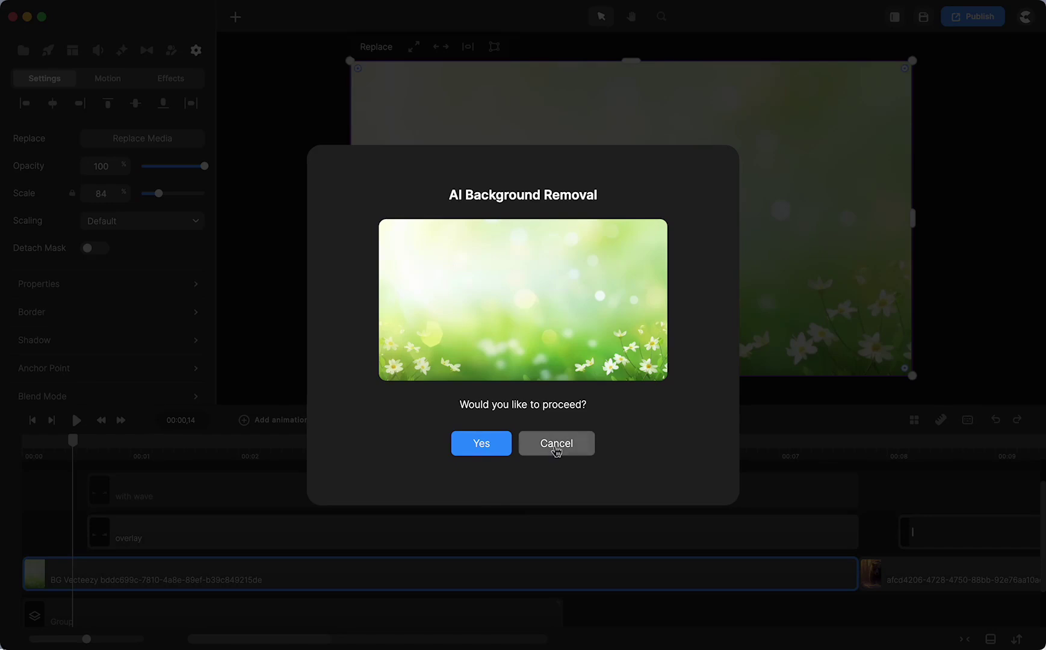
left_click(556, 445)
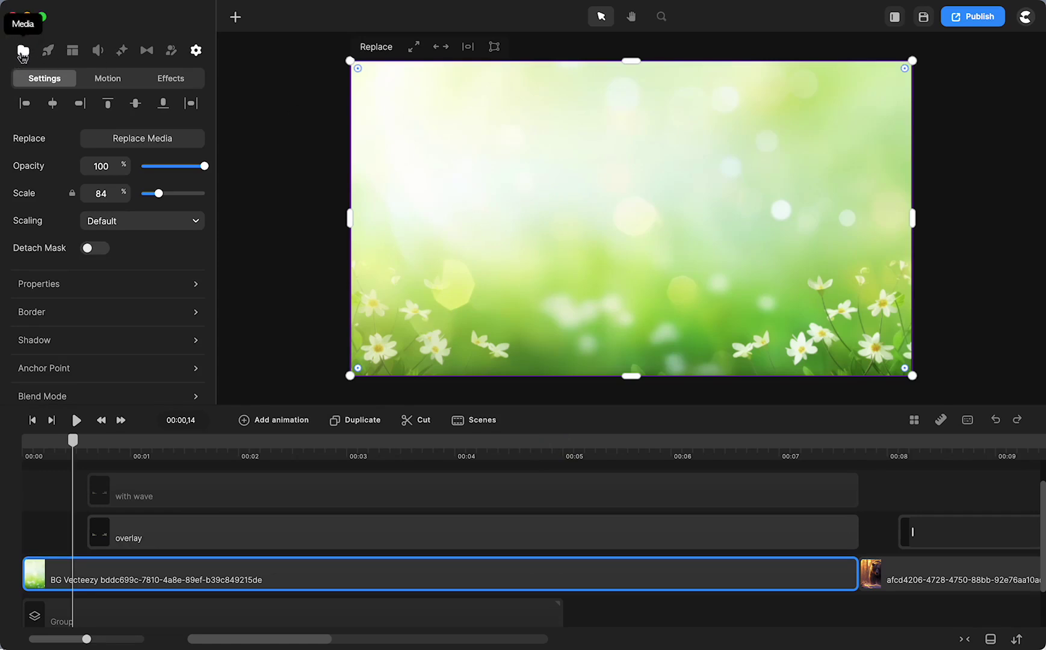
Step: Show My Media's meadow, flower cutout, bear and eclipse images, and move the playhead to about 00:00,22
left_click(23, 52)
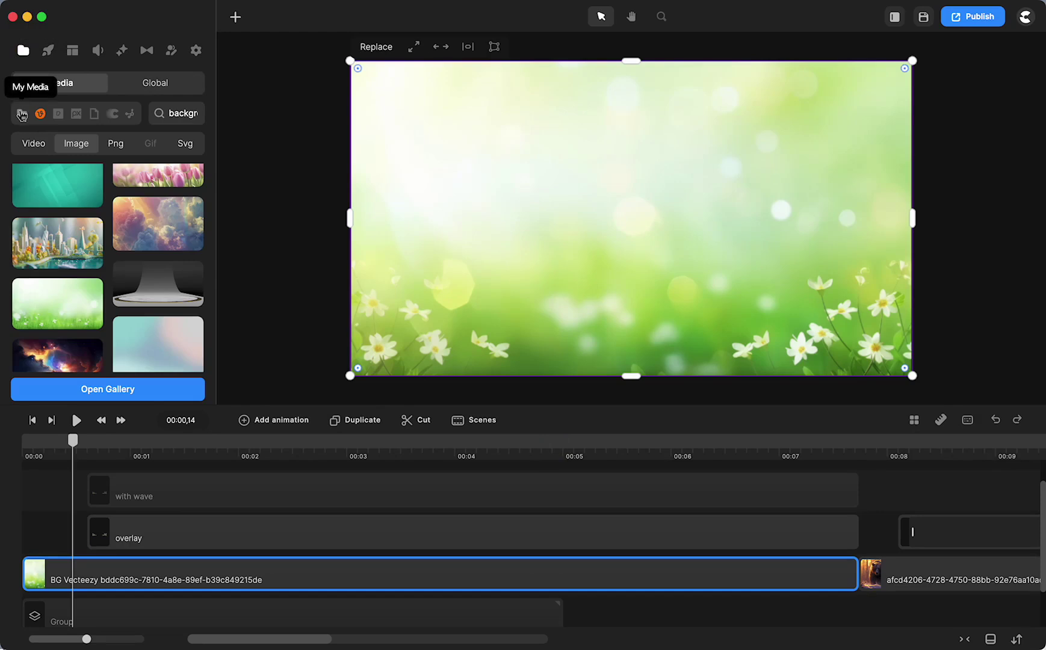
left_click(21, 114)
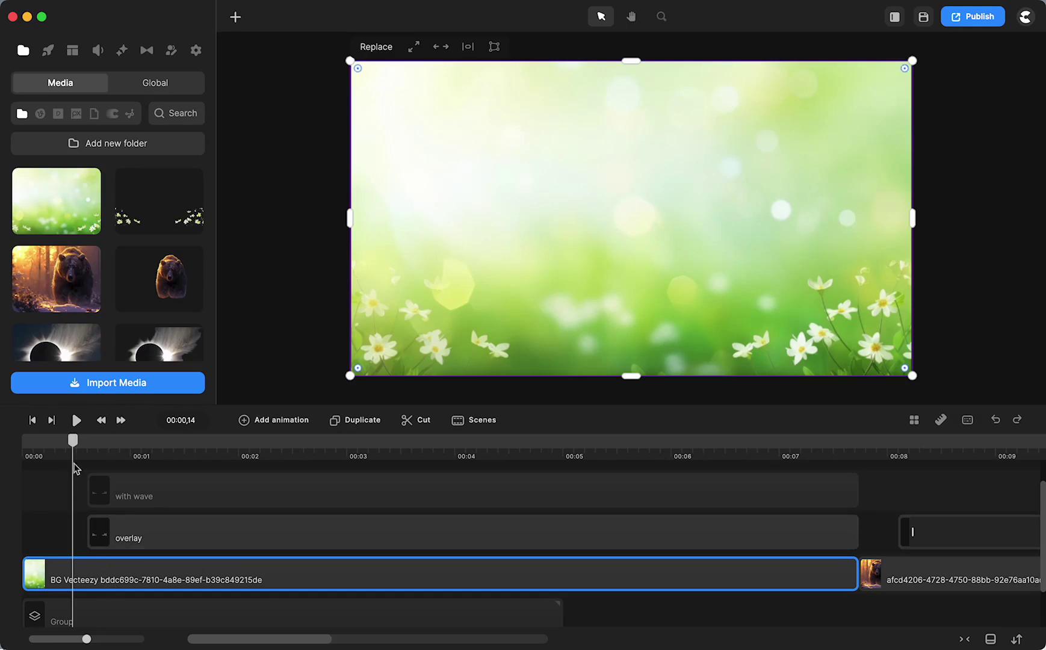
left_click_drag(73, 442, 106, 444)
Step: Temporarily trim the background clip's start to view the overlay alone, then restore it
left_click(160, 538)
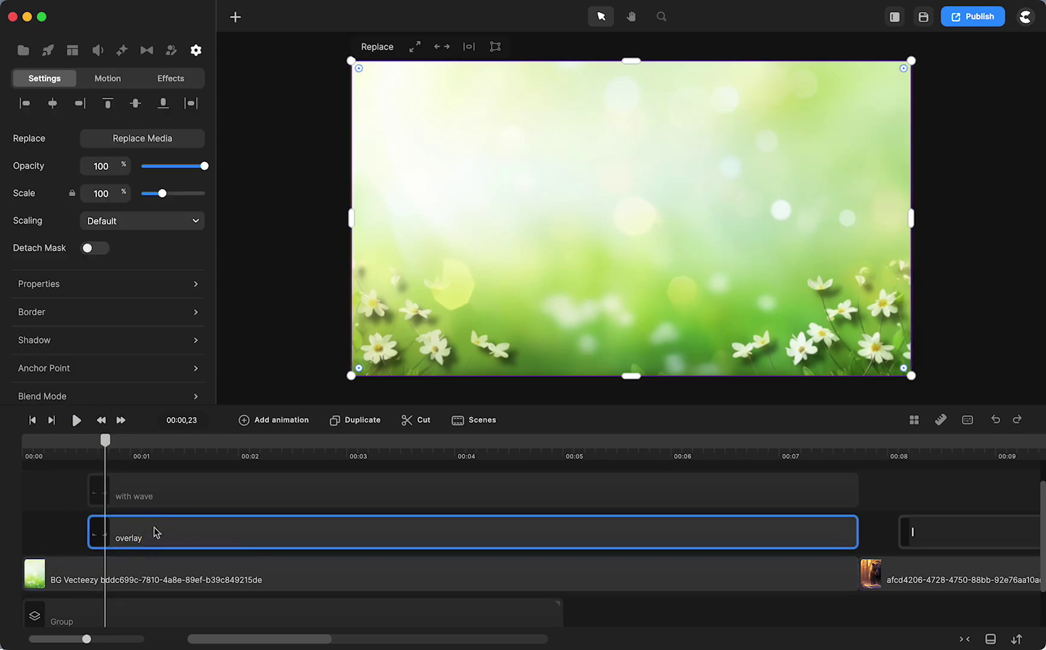
left_click_drag(24, 573, 146, 573)
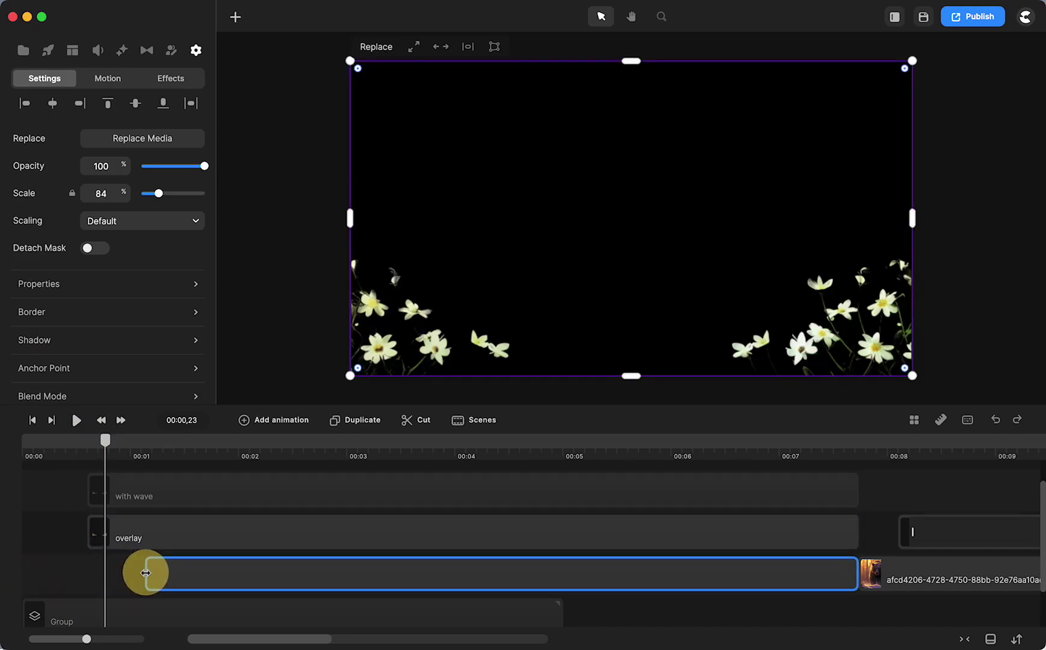
left_click_drag(146, 573, 9, 567)
Step: Inspect the overlay clip's shadow settings: 1 px blur at 135°, 2 px distance
left_click(65, 342)
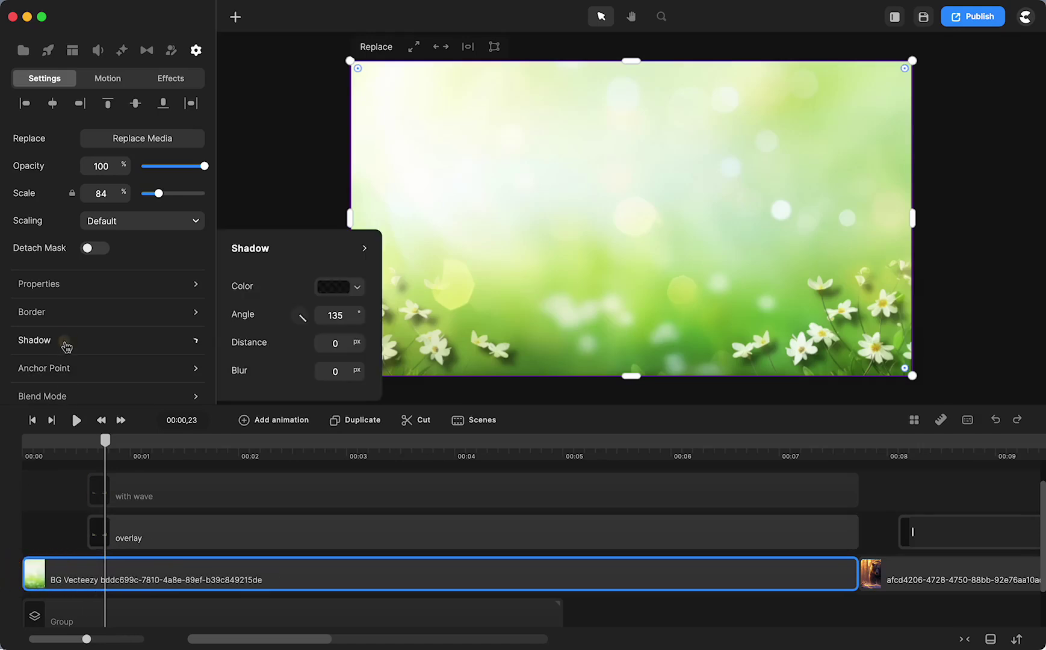
left_click(157, 541)
left_click(81, 341)
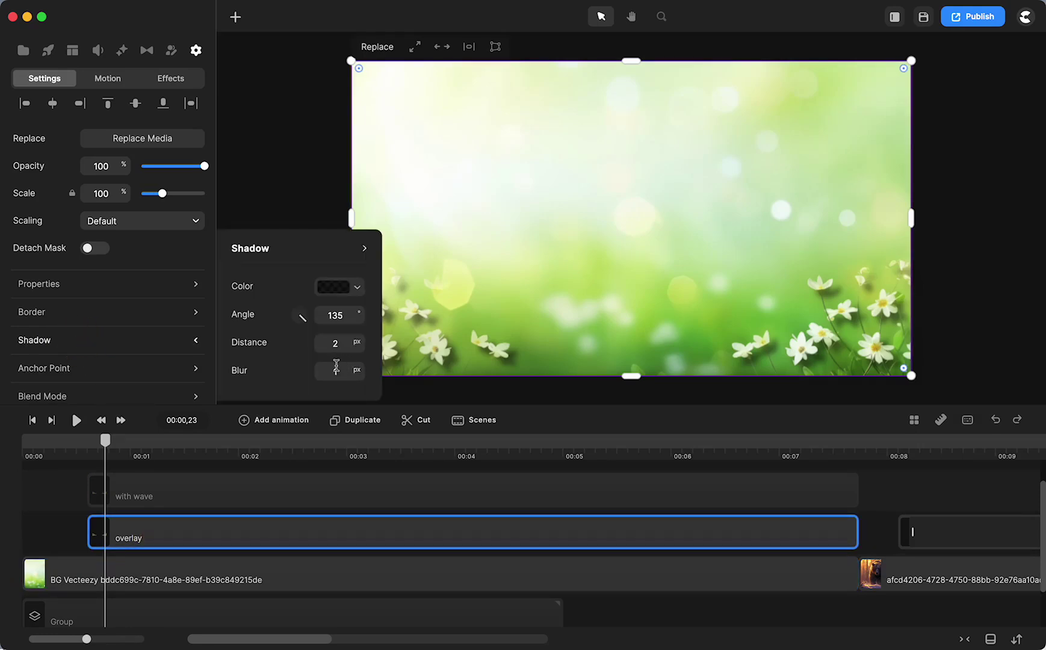
left_click(72, 527)
Step: Play the animation from the start, pausing at 00:03,04, and bring up the overlay clip's options
left_click(32, 421)
left_click(76, 420)
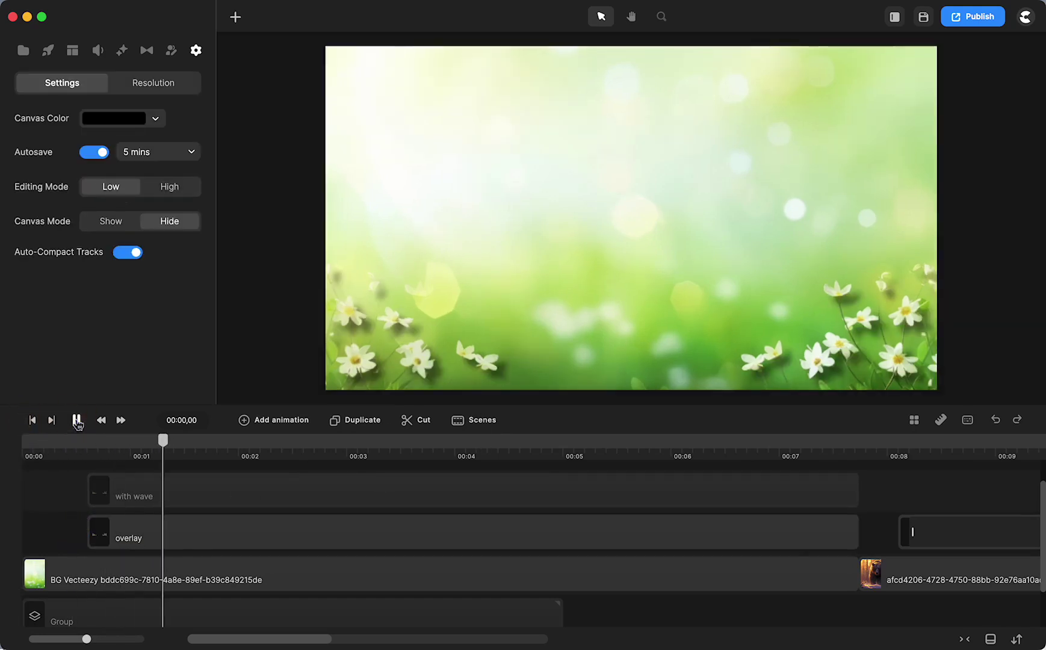
left_click(77, 420)
left_click(200, 536)
right_click(201, 533)
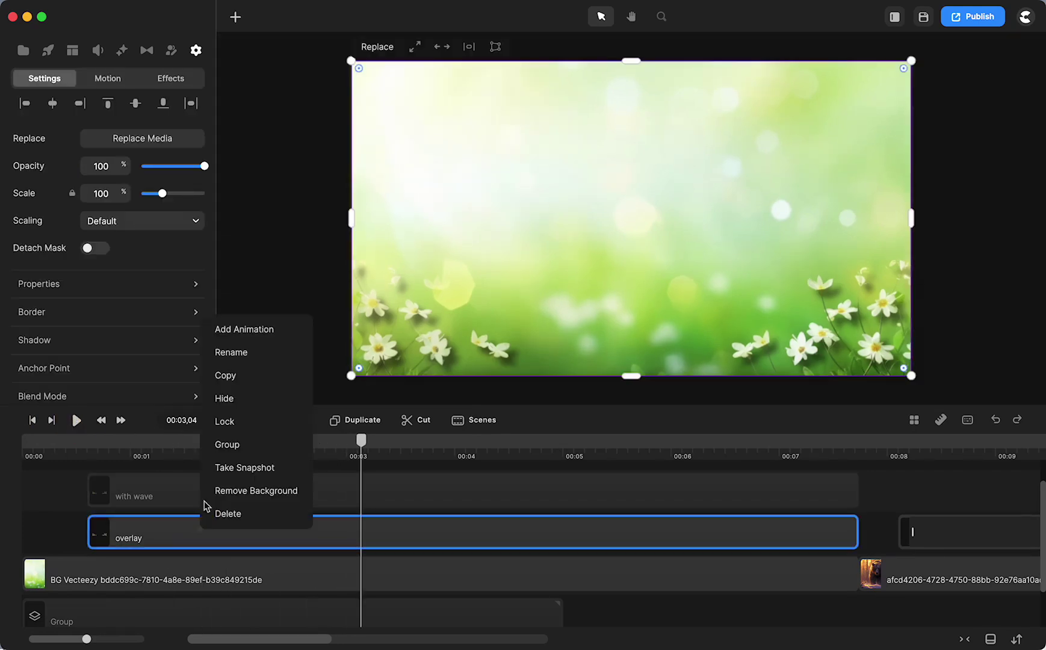
Step: Hide the overlay clip and make the with wave clip visible
left_click(244, 399)
left_click(265, 496)
right_click(265, 495)
left_click(304, 362)
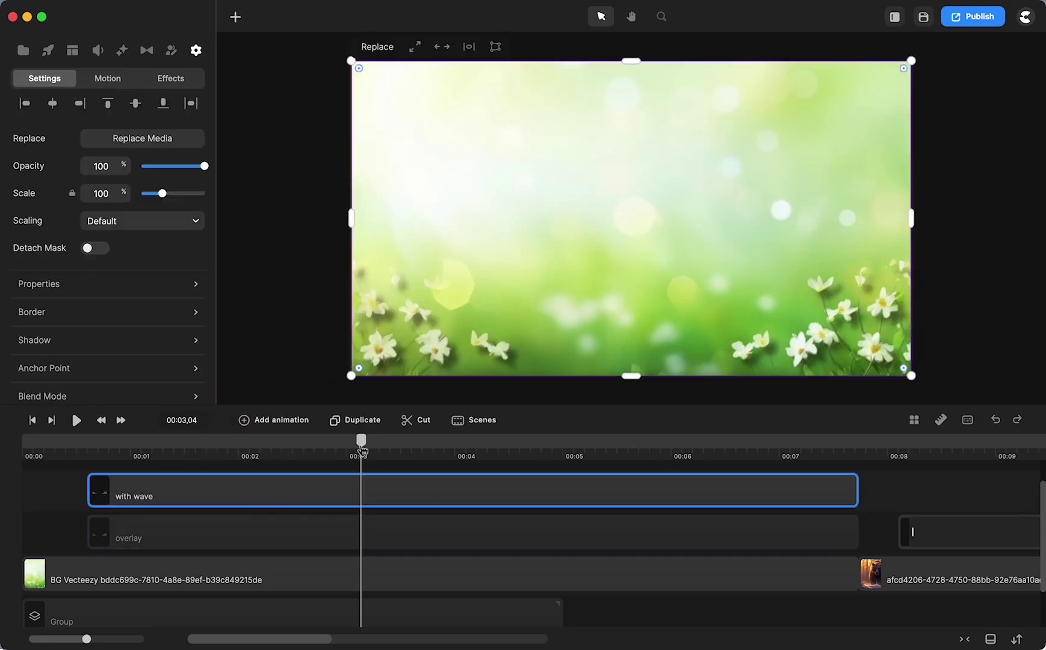
Step: Replay the preview from 00:00,26 through to 00:03,22
left_click_drag(360, 441, 117, 479)
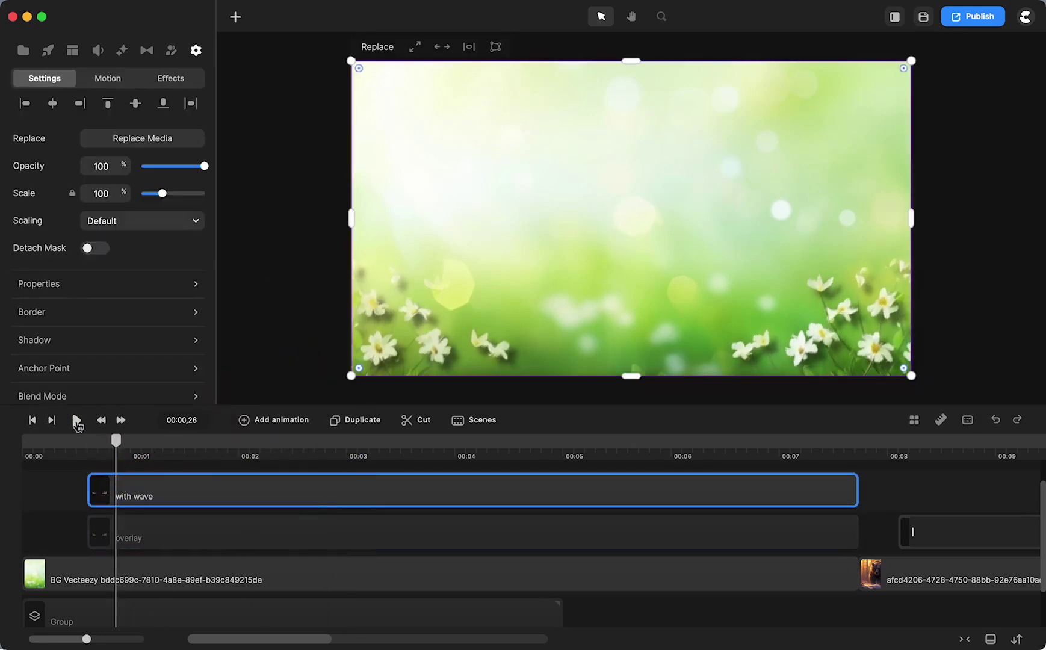
left_click(76, 420)
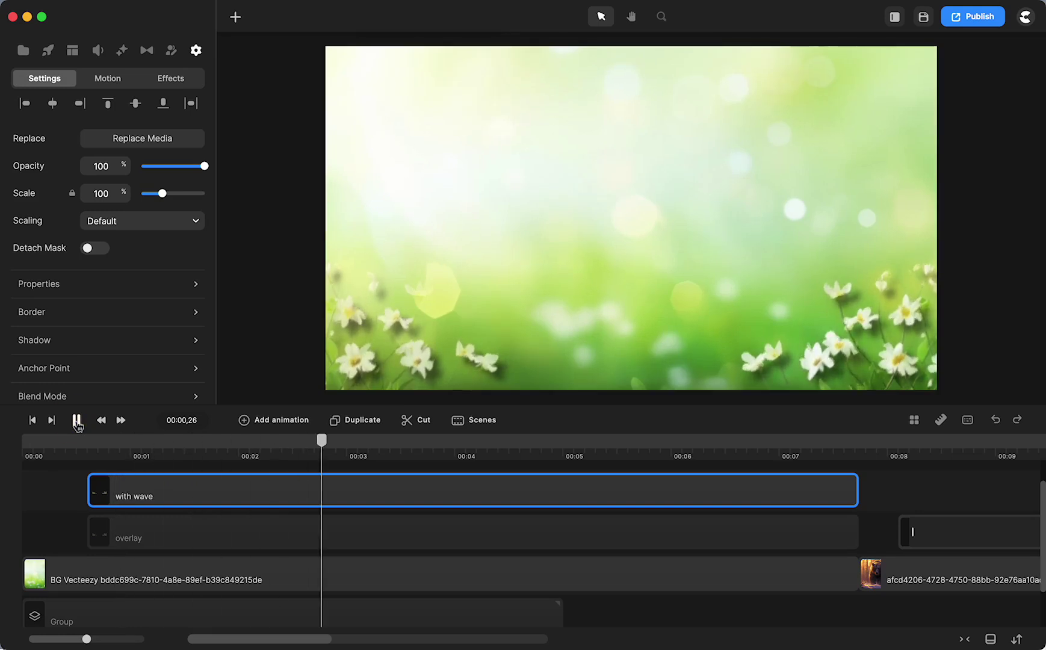
left_click(77, 420)
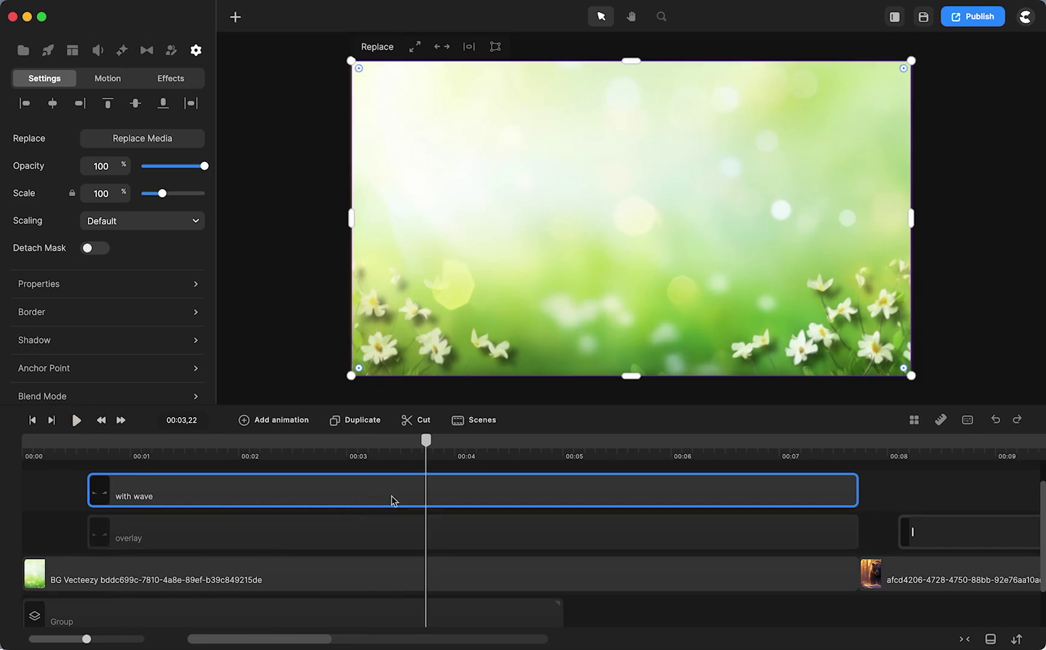
Step: Preview the with wave clip's Wave effect: width 4, height 1, direction 107, speed 7
left_click(173, 83)
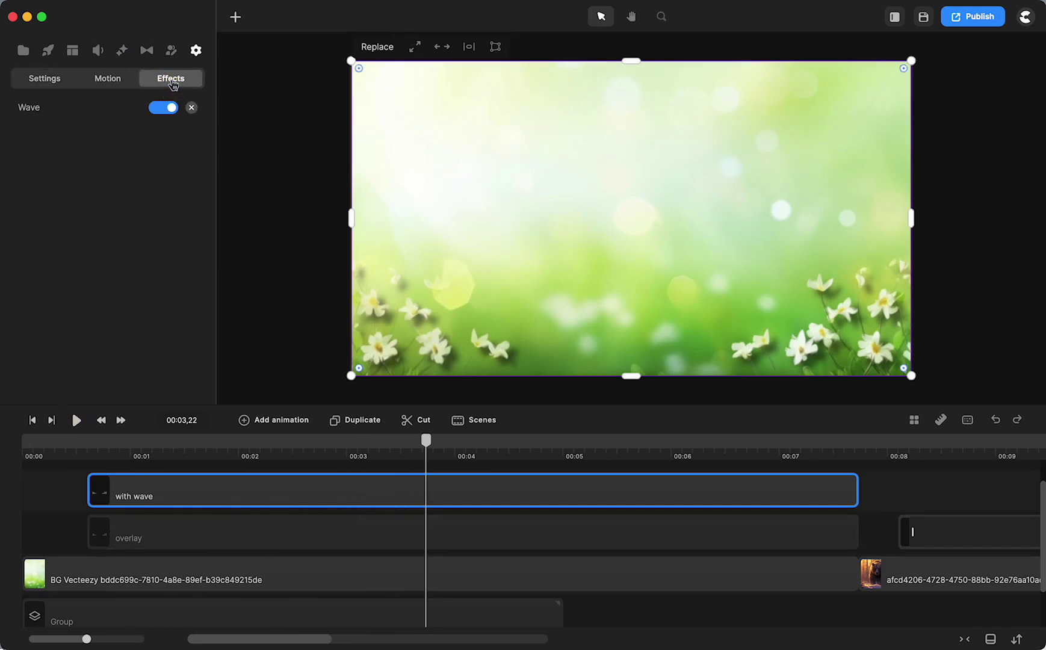
left_click(31, 110)
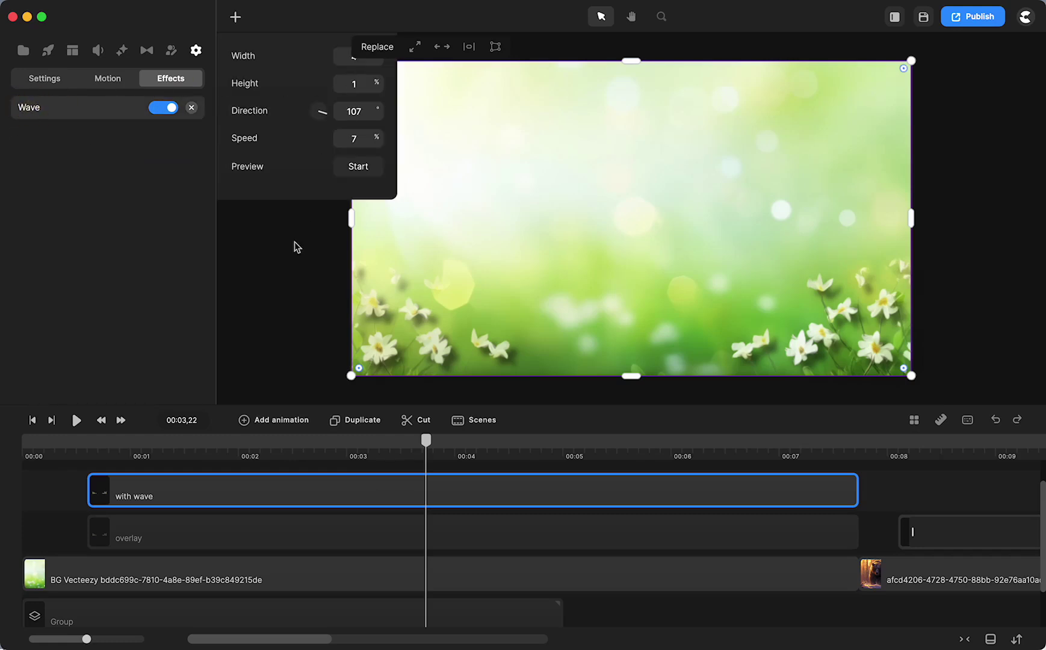
left_click_drag(296, 249, 397, 257)
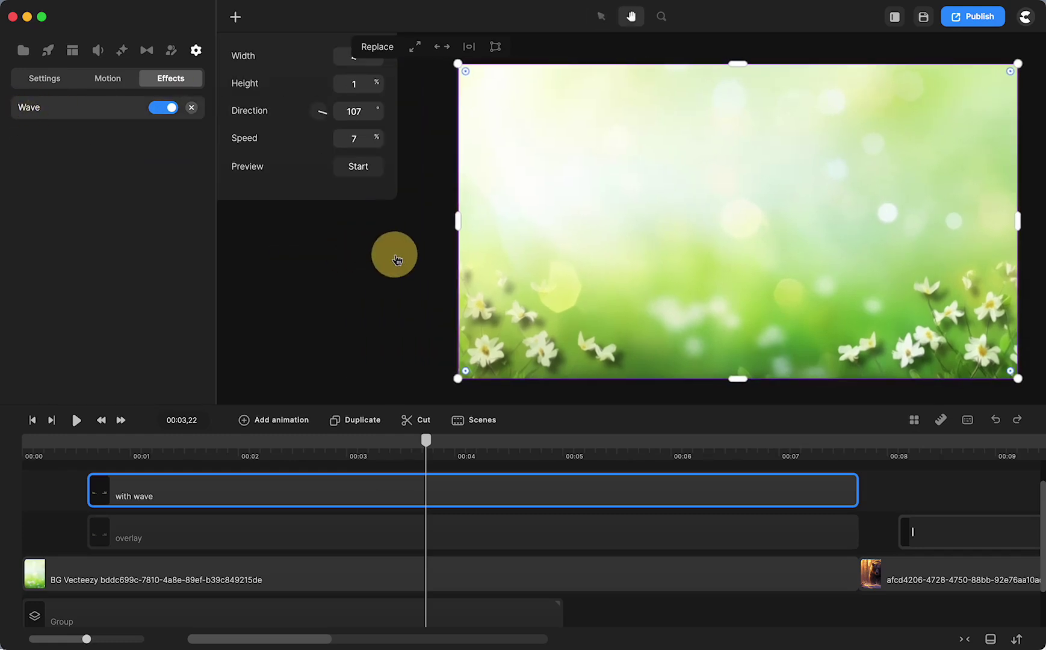
left_click(60, 503)
left_click(105, 493)
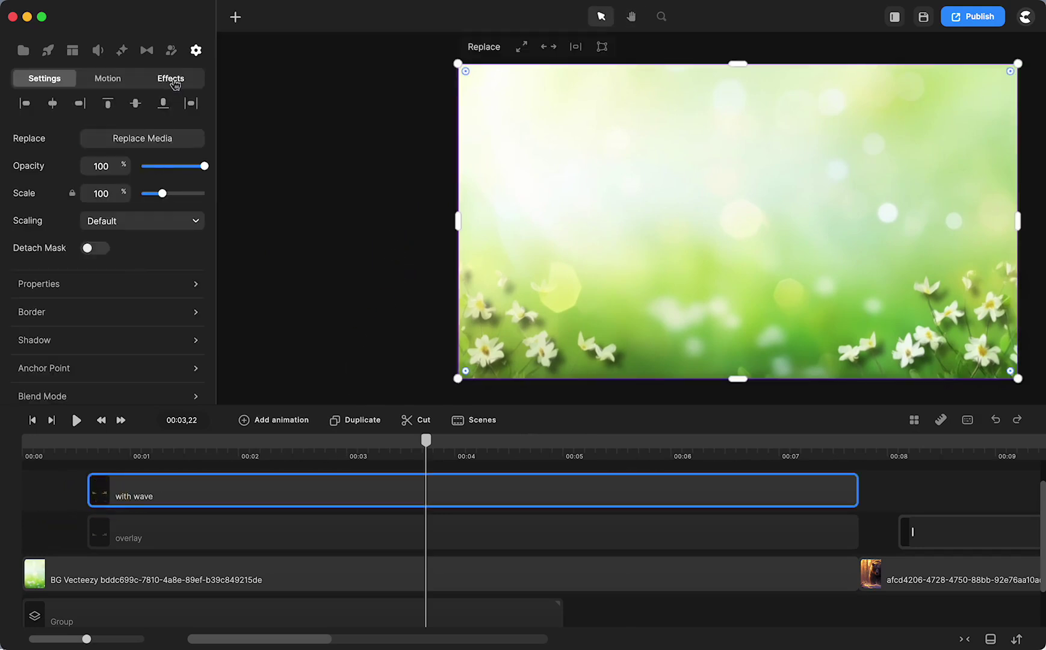
left_click(173, 81)
left_click(25, 116)
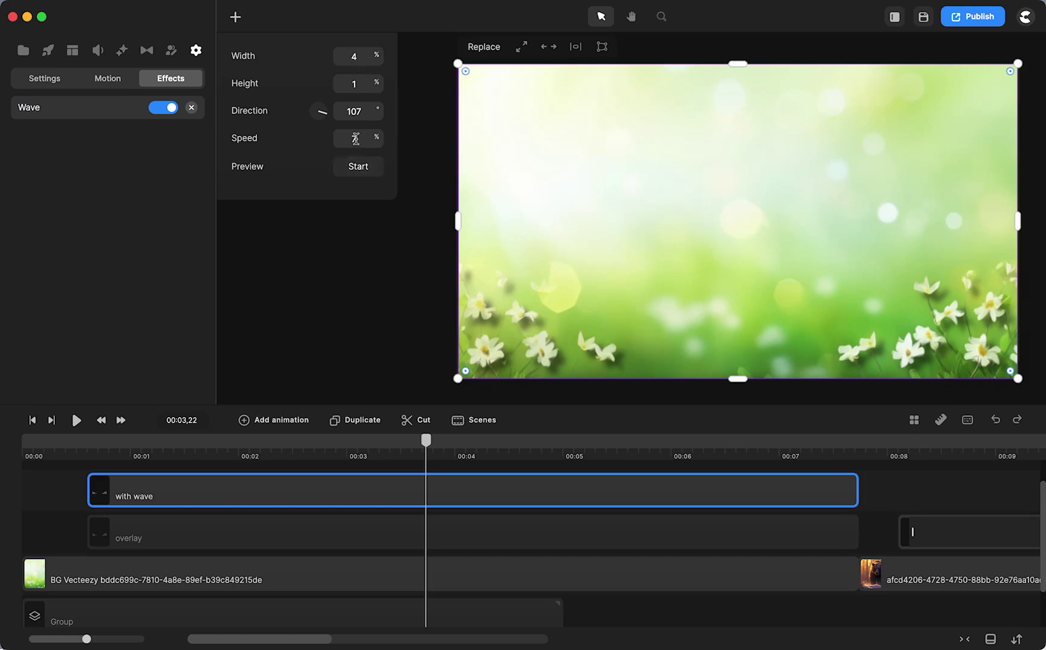
left_click(360, 171)
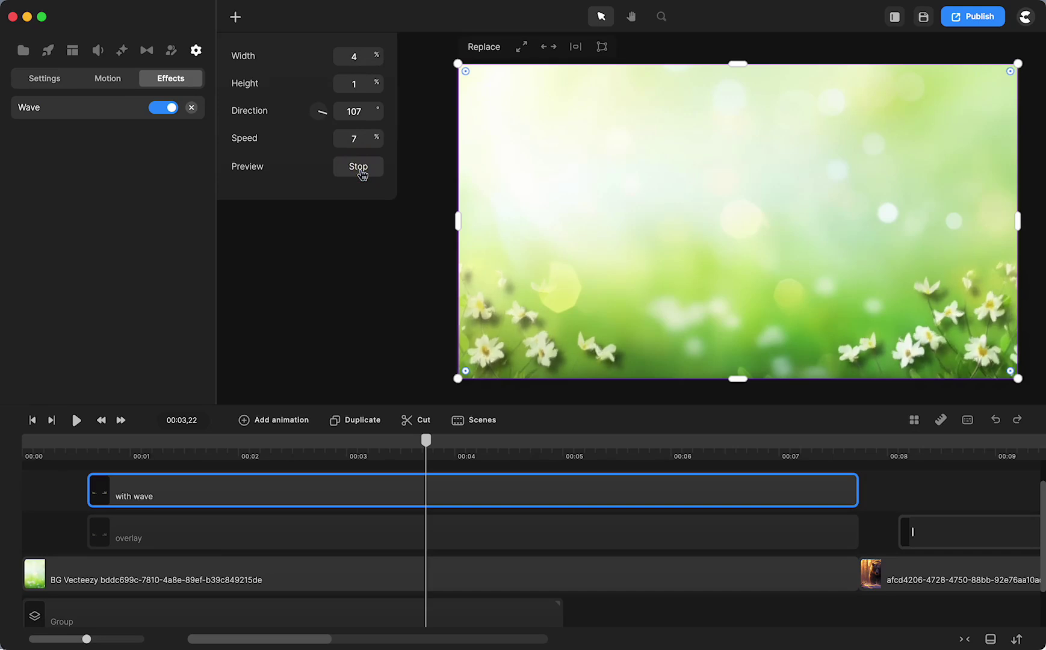
left_click(360, 171)
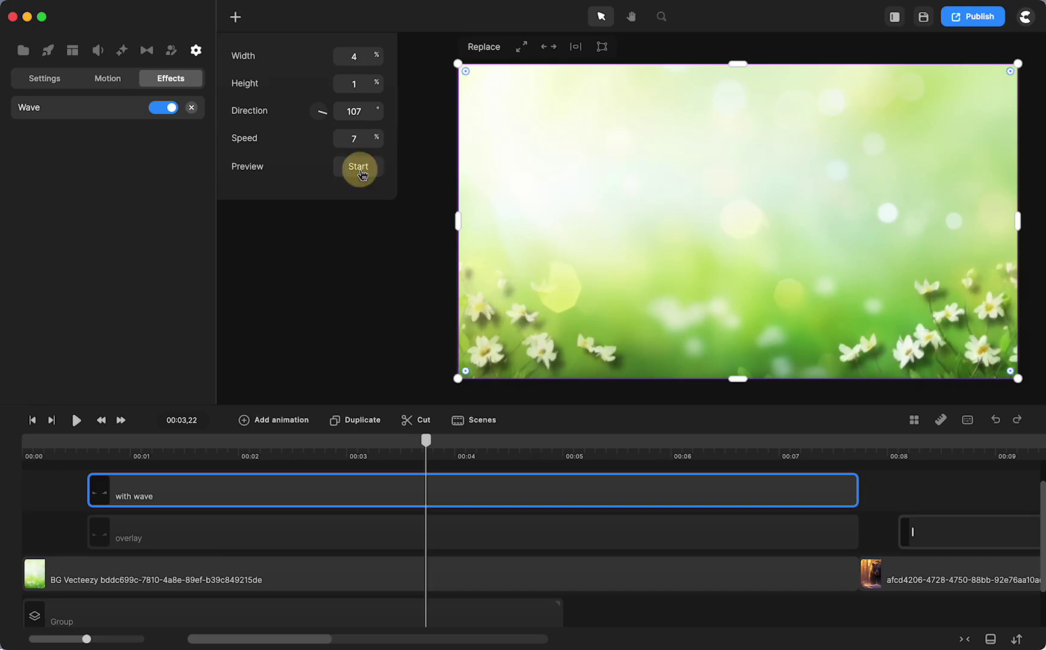
Step: Drag the Wave effect from the effects gallery onto the overlay clip
left_click(122, 52)
scroll(93, 215, "down", 2)
scroll(93, 215, "down", 5)
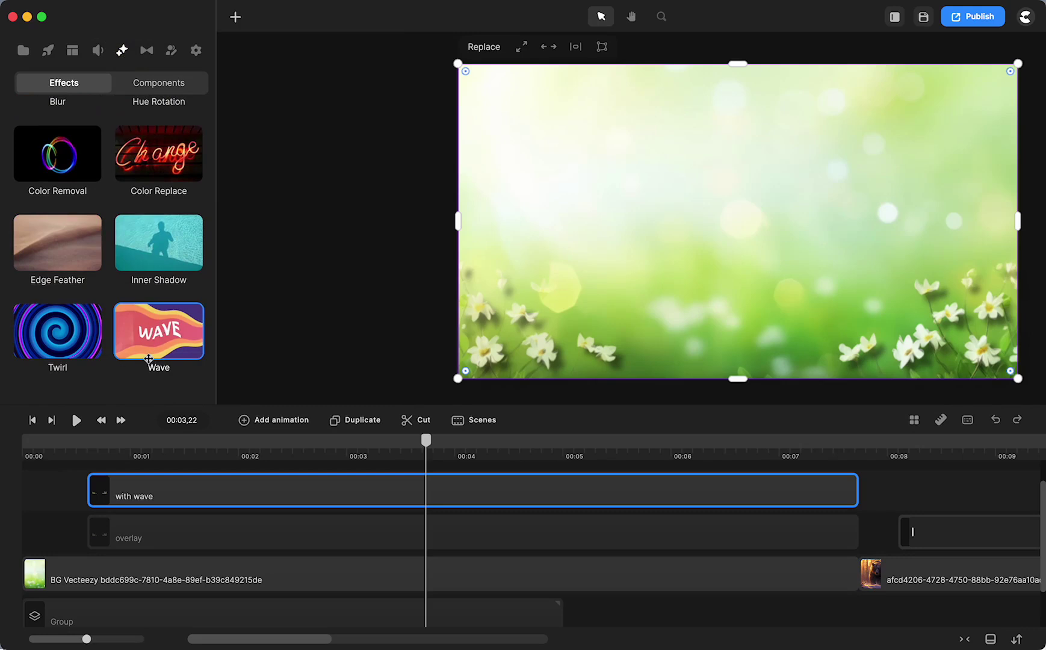
left_click_drag(151, 367, 370, 517)
scroll(503, 544, "right", 10)
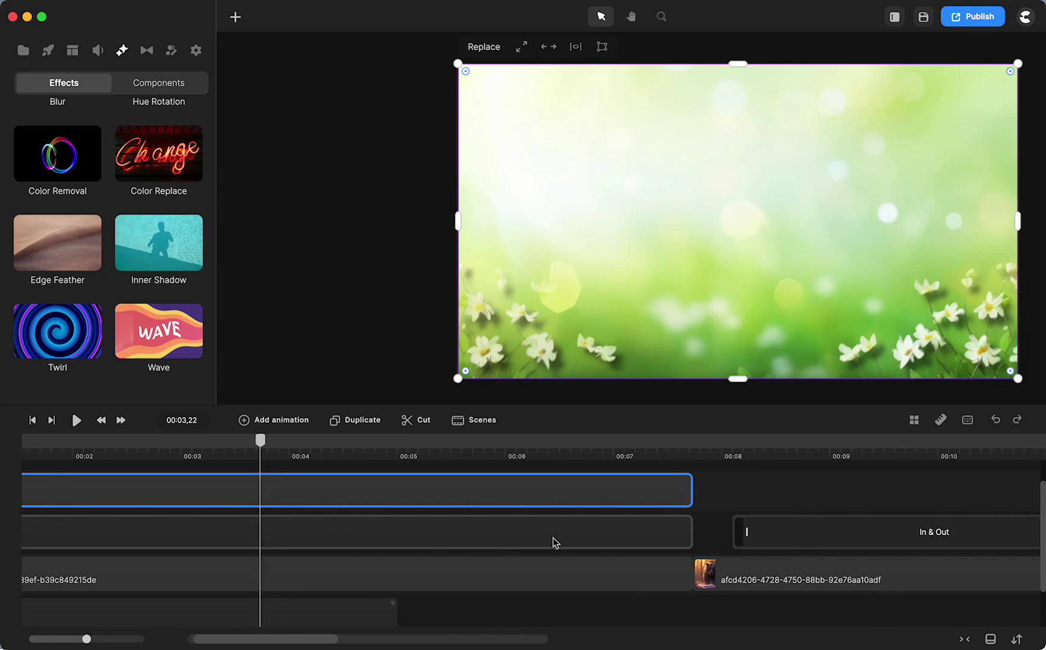
Step: Jump to the bear scene at 00:07,24 and add the bear image from the media library
left_click(474, 450)
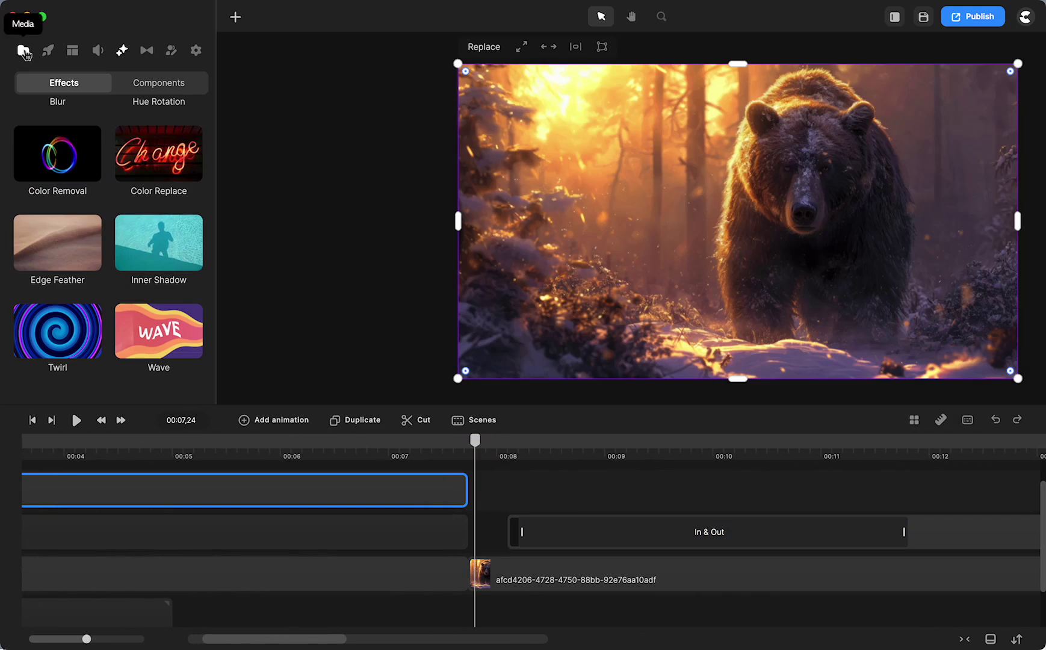
left_click(24, 53)
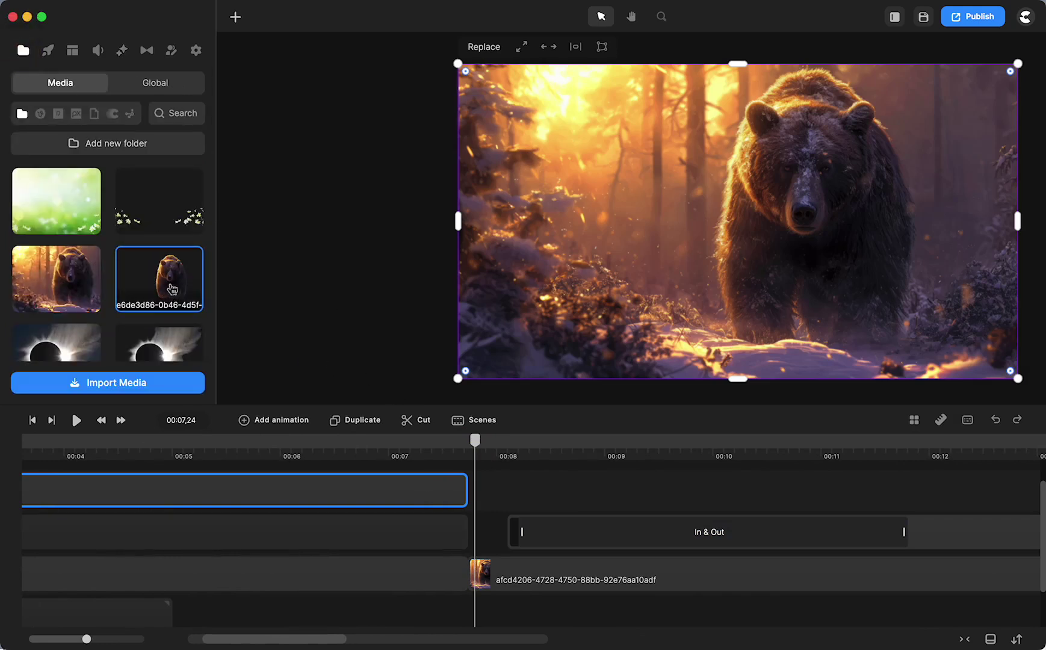
left_click_drag(174, 294, 655, 234)
Step: Remove the bear photo's forest background with AI Background Removal
right_click(655, 233)
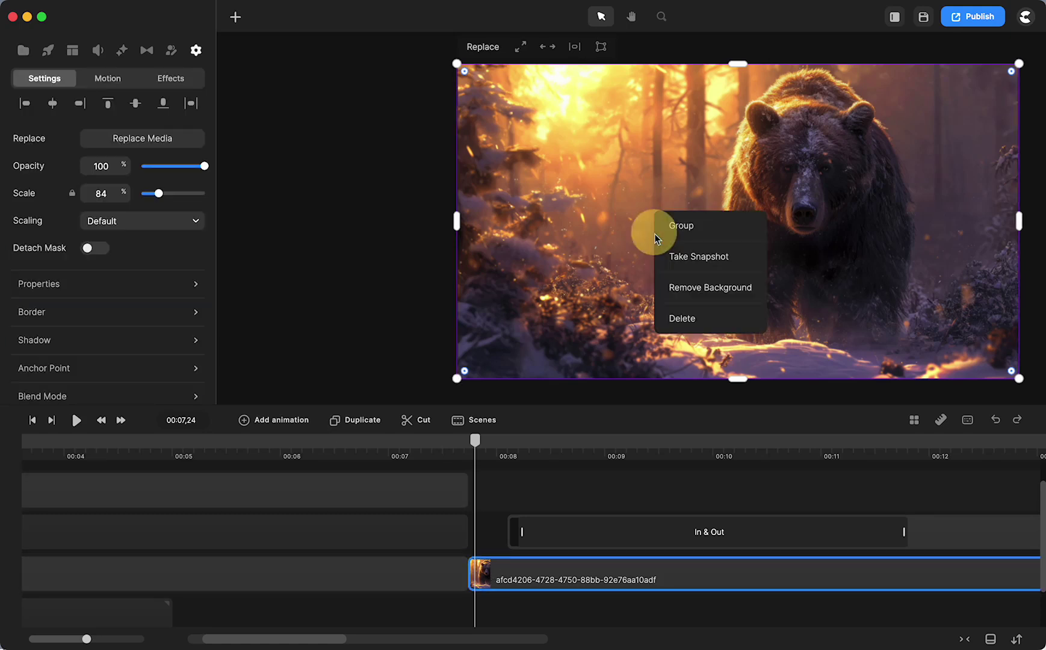
left_click(689, 294)
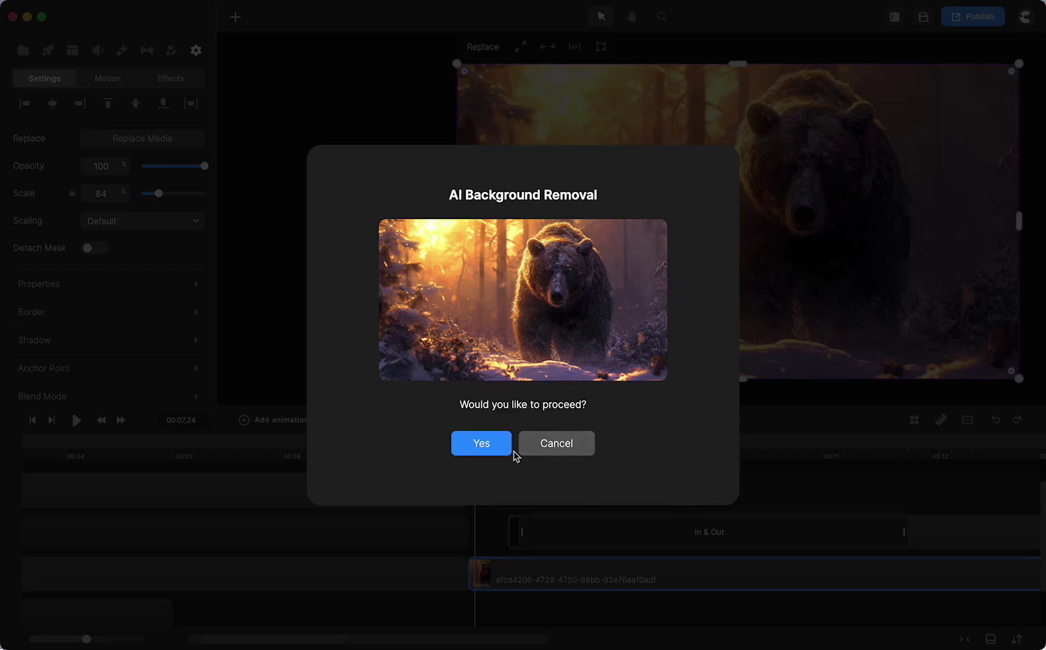
left_click(482, 445)
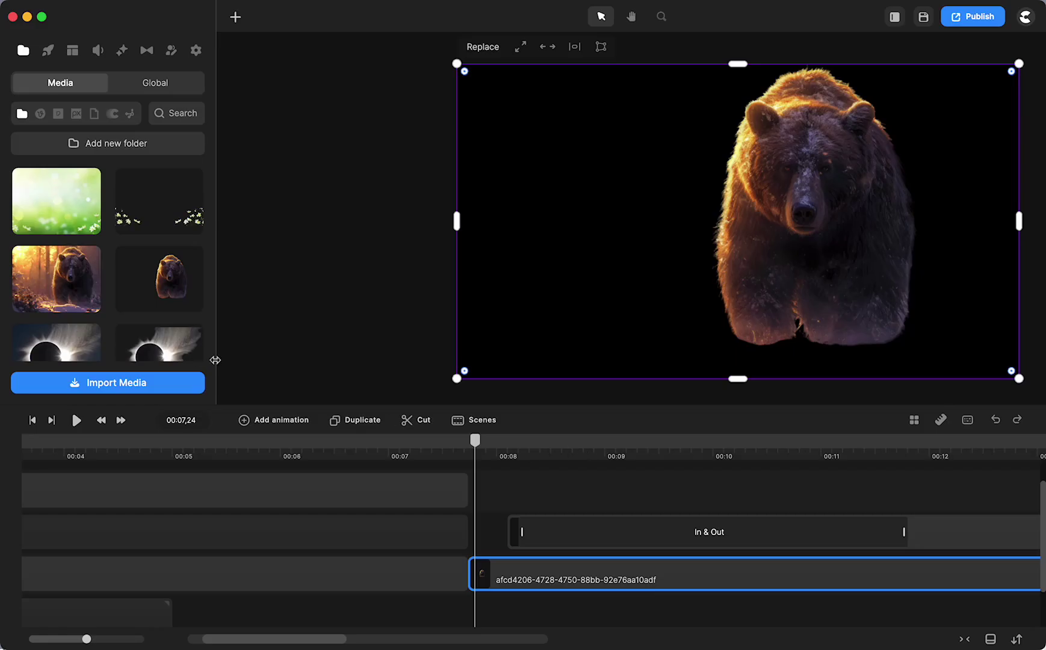
left_click(165, 281)
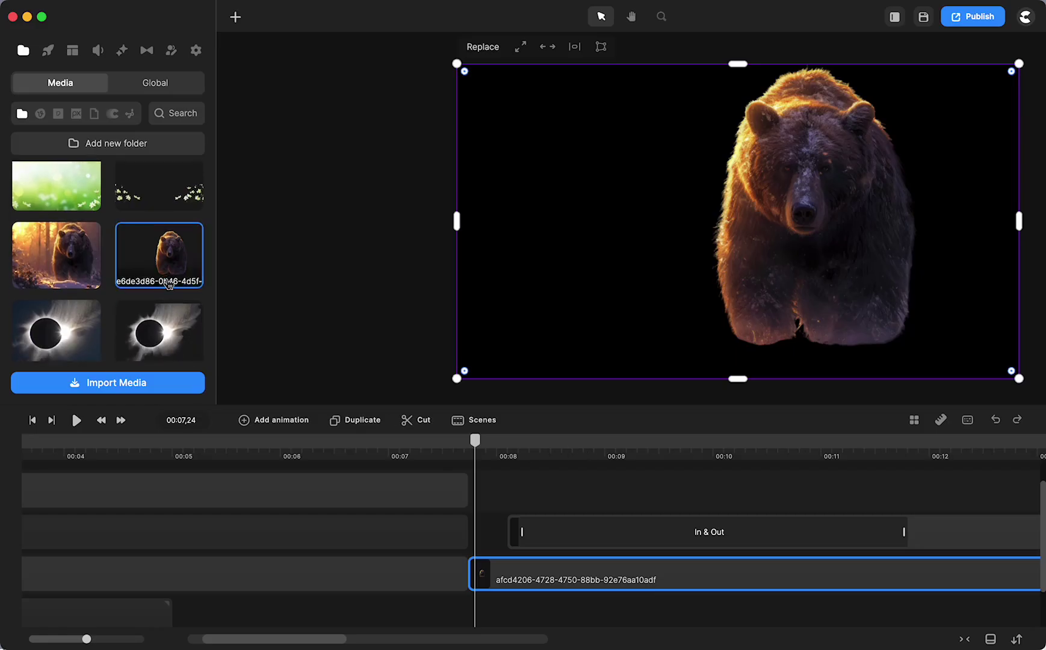
scroll(169, 284, "down", 3)
left_click(70, 319)
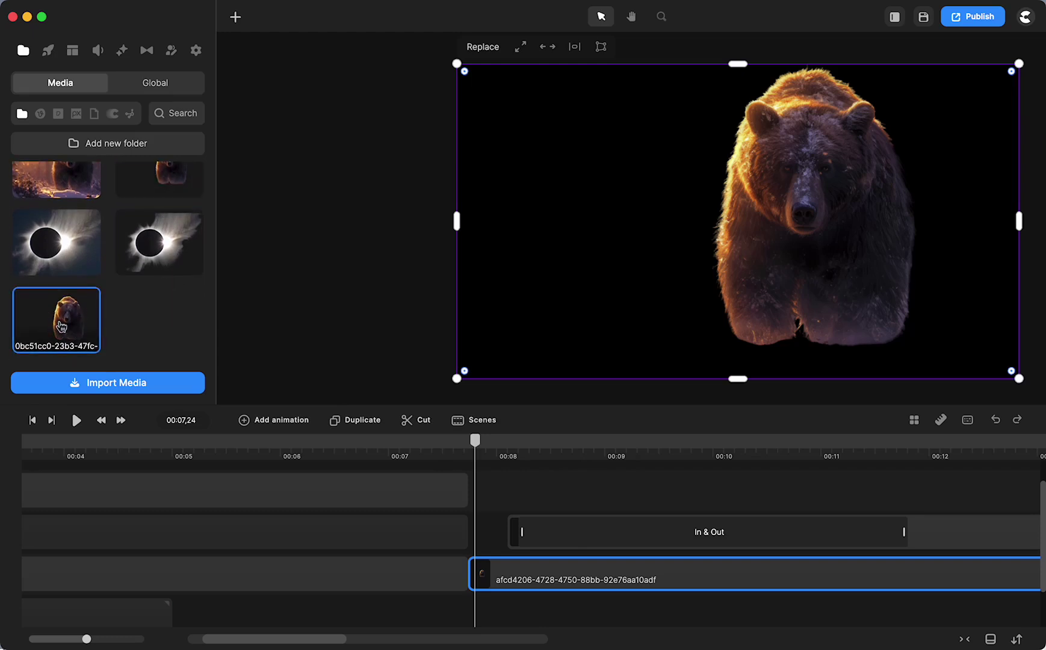
left_click_drag(57, 322, 532, 582)
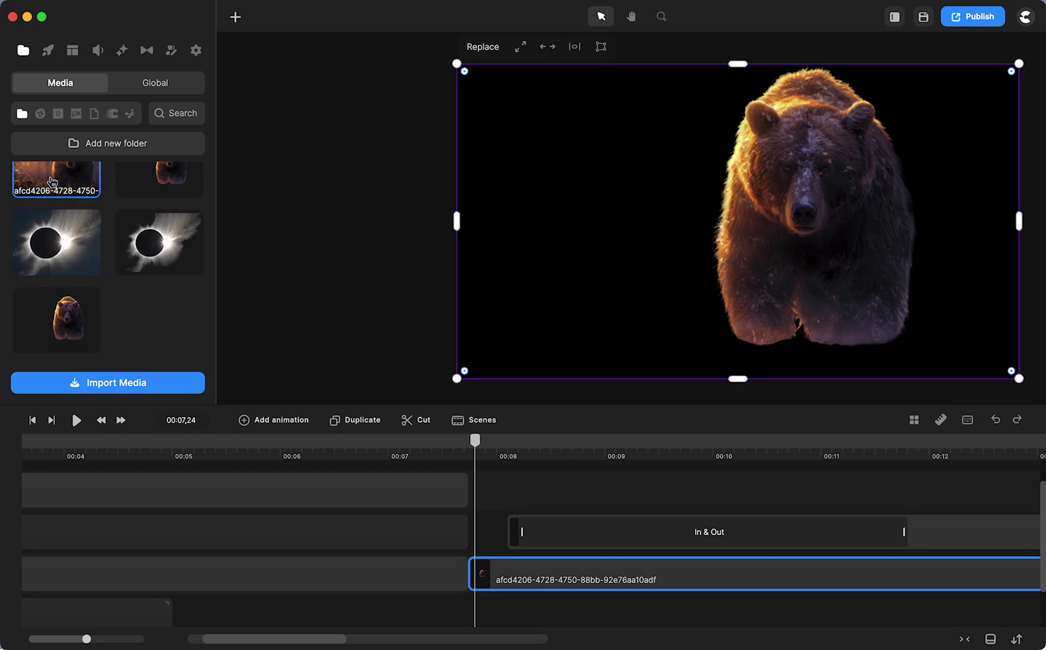
scroll(52, 182, "up", 4)
Step: Add the original bear forest photo on a new track and nudge the cutout bear clip later
left_click_drag(61, 290, 509, 608)
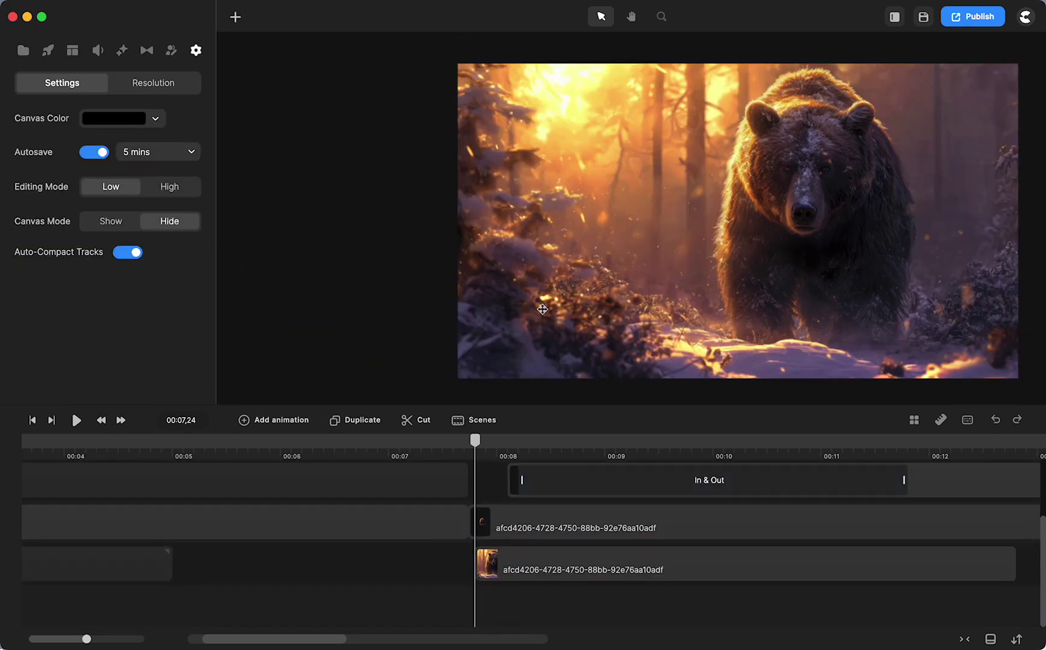
left_click(528, 568)
left_click_drag(509, 533, 522, 536)
left_click(542, 523)
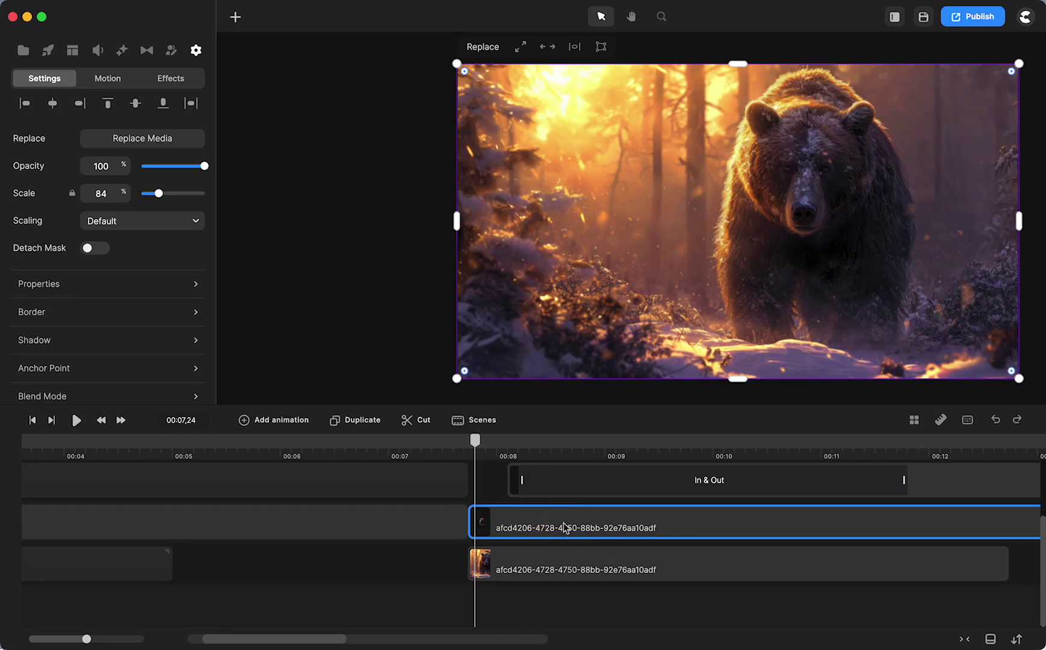
Step: Lengthen the bear photo clip to span the cutout's length and inspect its 10% In & Out zoom loop
left_click(374, 611)
scroll(597, 570, "right", 10)
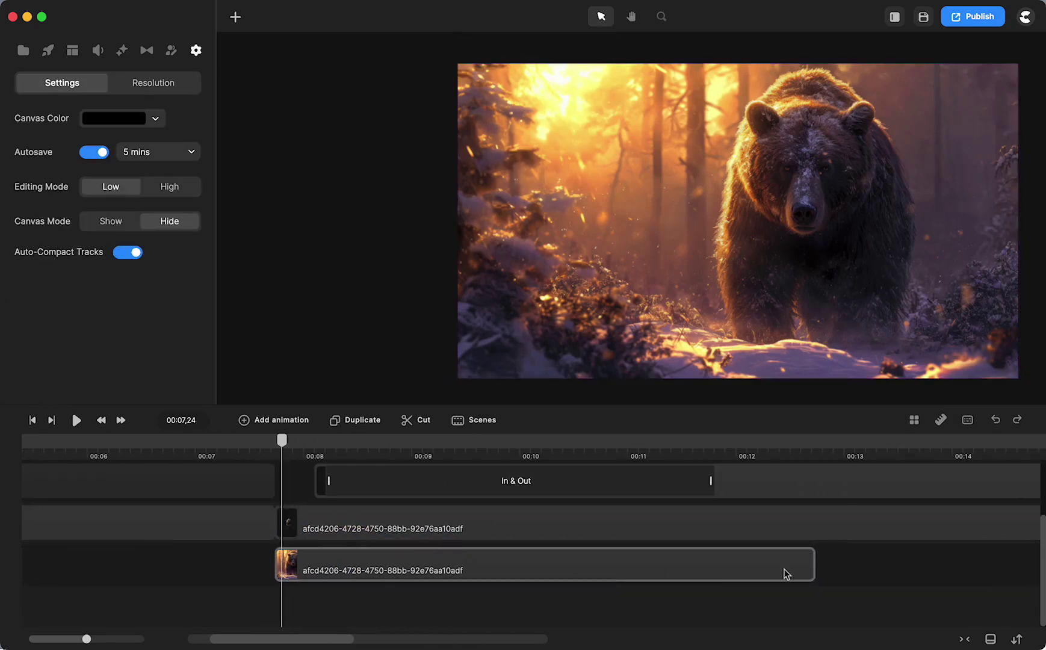
left_click_drag(378, 568, 602, 569)
scroll(603, 571, "left", 7)
left_click(420, 534)
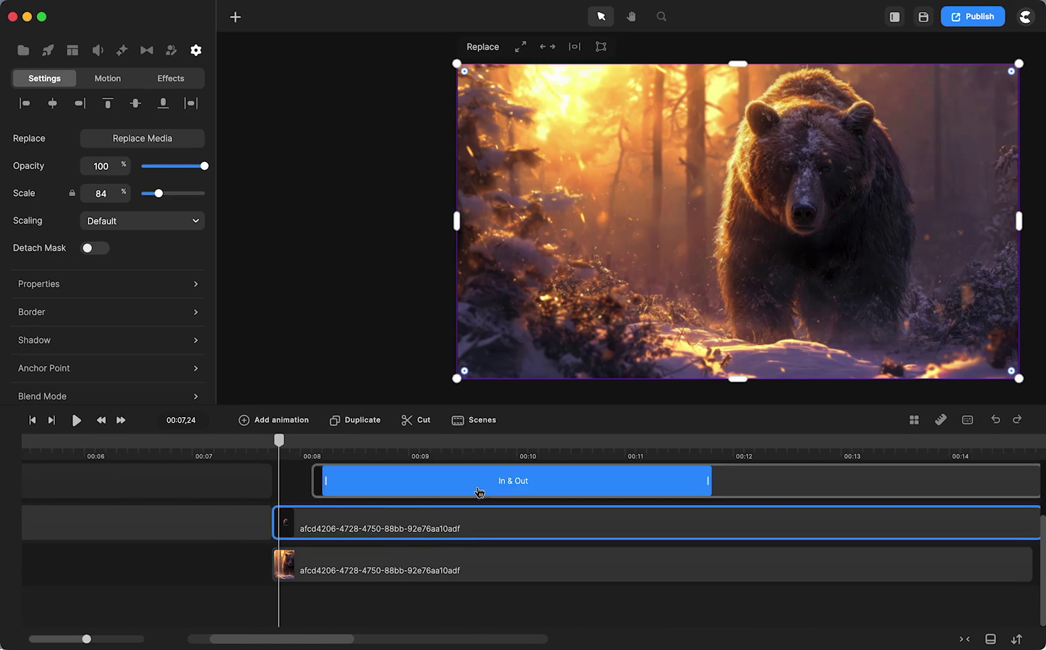
left_click(512, 485)
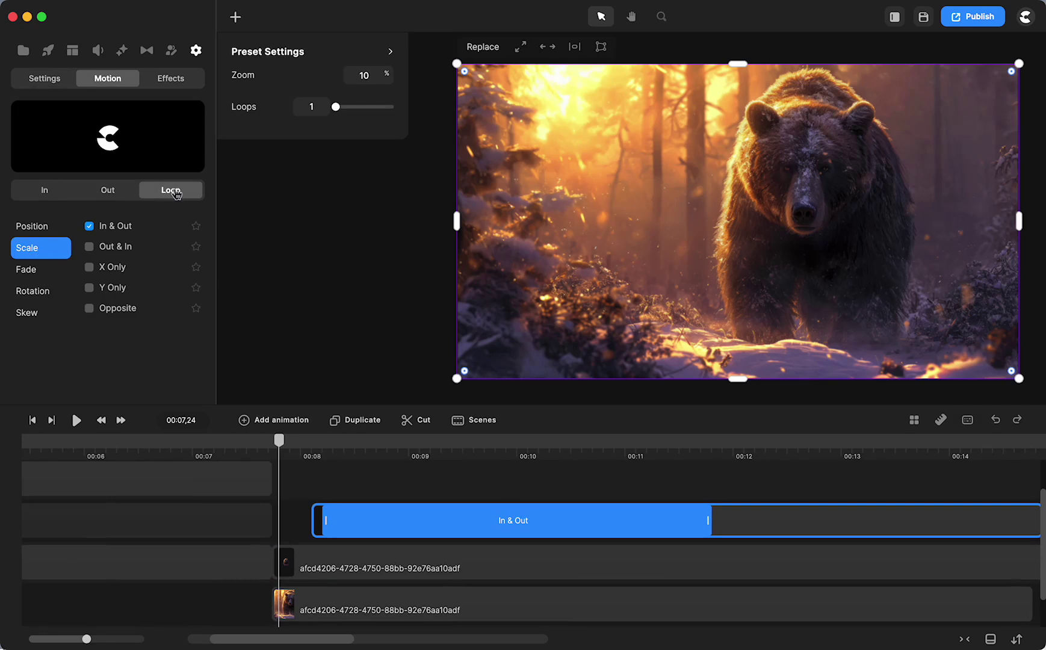
Step: Delete the bear cutout clip, then undo the deletion
left_click(764, 534)
left_click(764, 534)
left_click(760, 523)
key("Delete")
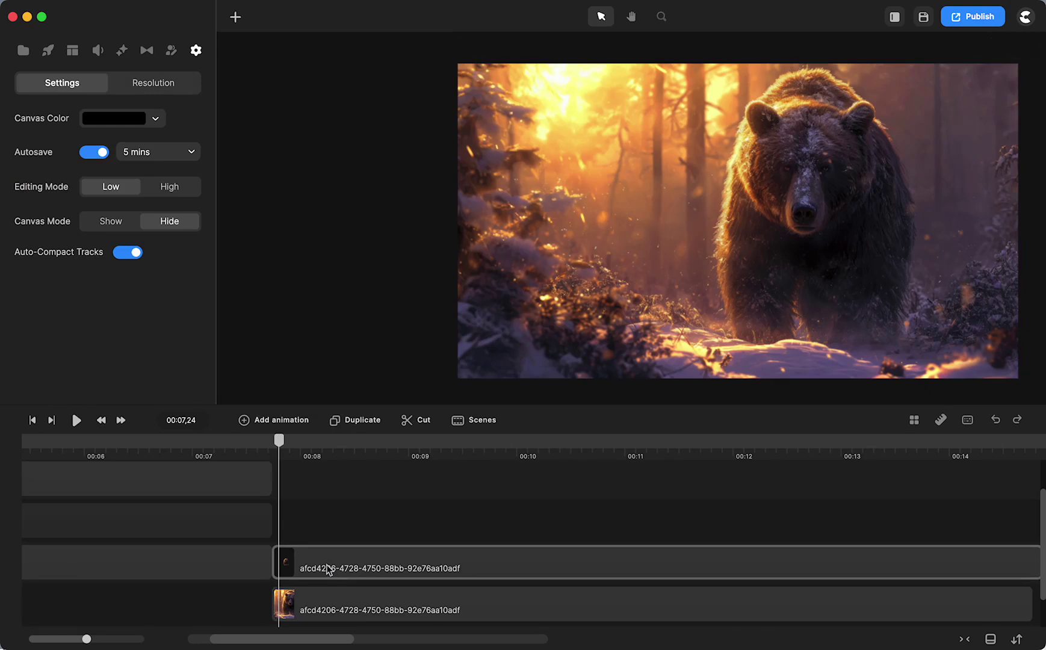
left_click(328, 570)
key("super+z")
Step: Move the bear clip later along its track and down onto the lower track
left_click(328, 570)
left_click_drag(300, 533, 567, 534)
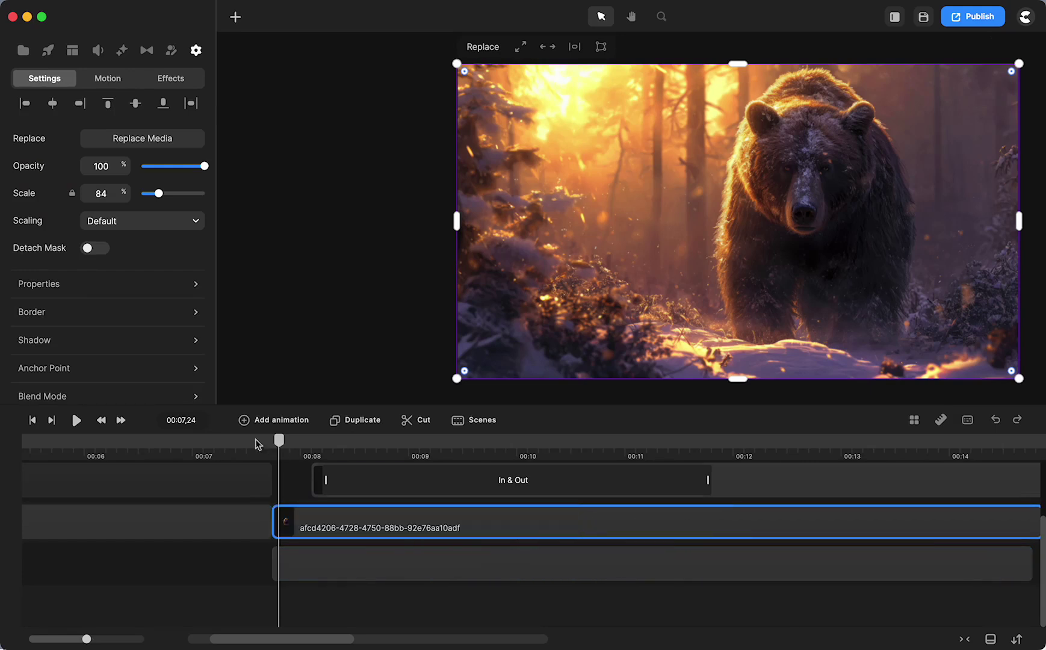
left_click(384, 524)
scroll(381, 518, "right", 5)
left_click_drag(320, 533, 312, 612)
scroll(312, 612, "left", 4)
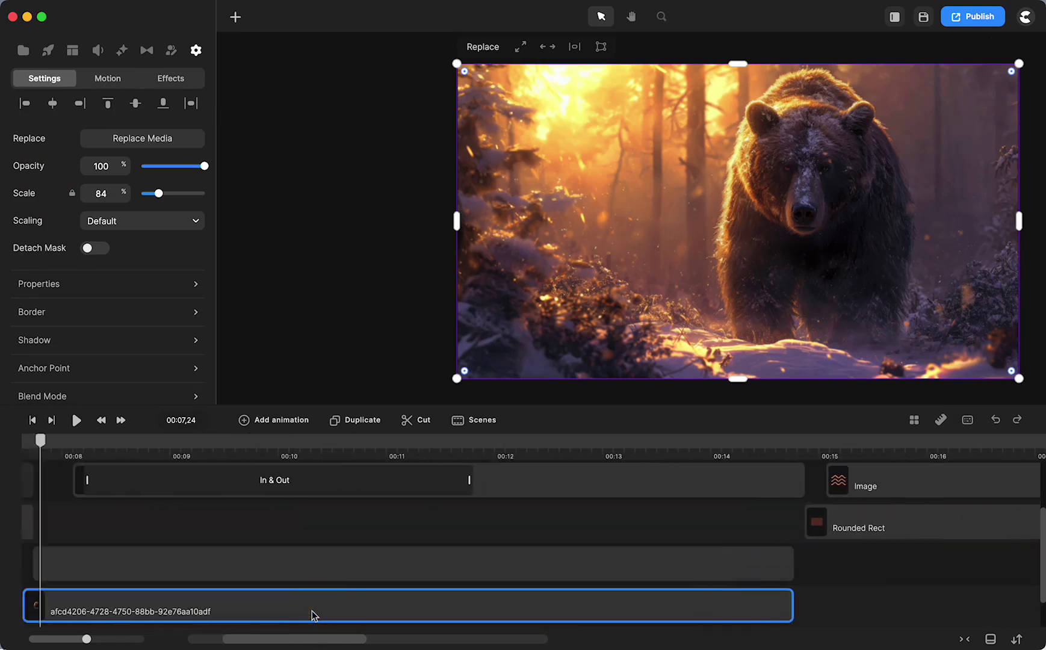
Step: Play the scene to about 00:12 and move the bear clip back up beside Rounded Rect
left_click(77, 421)
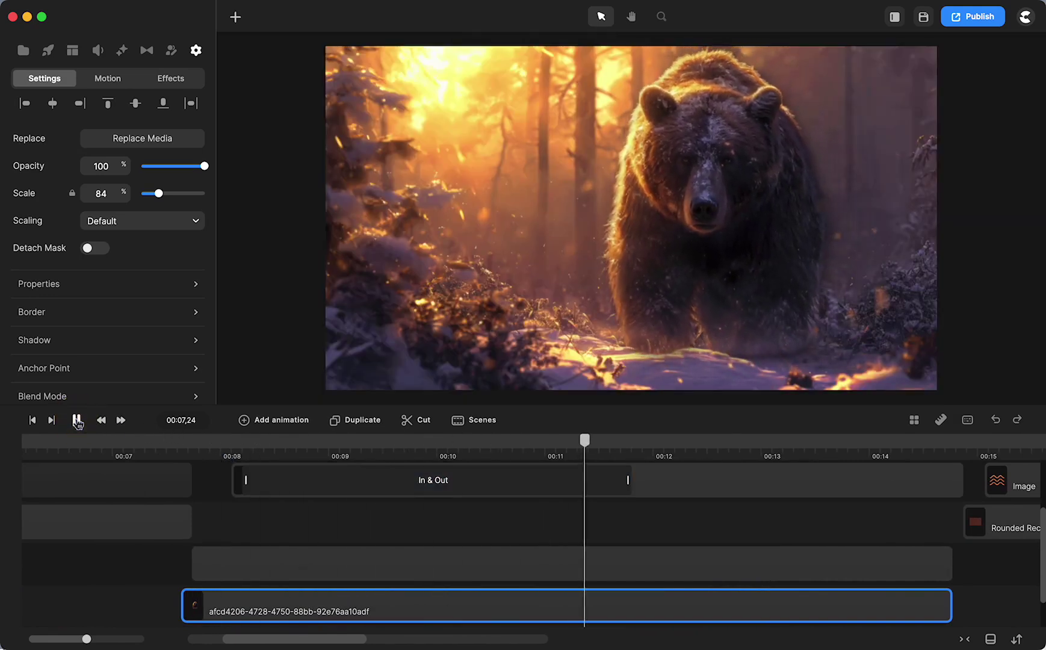
left_click(76, 421)
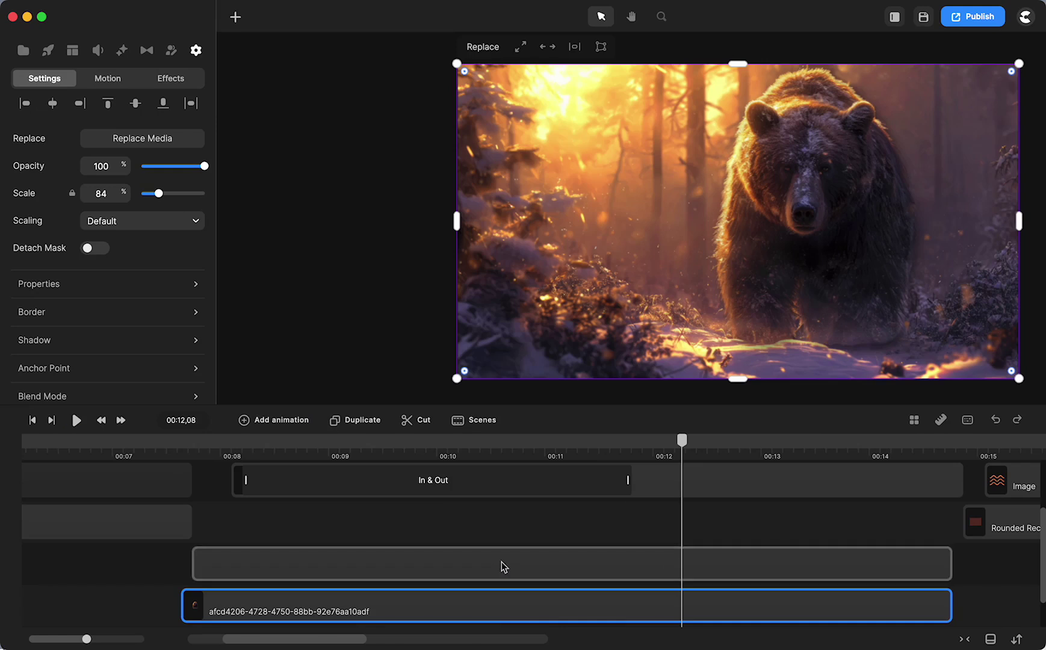
left_click_drag(435, 602, 444, 529)
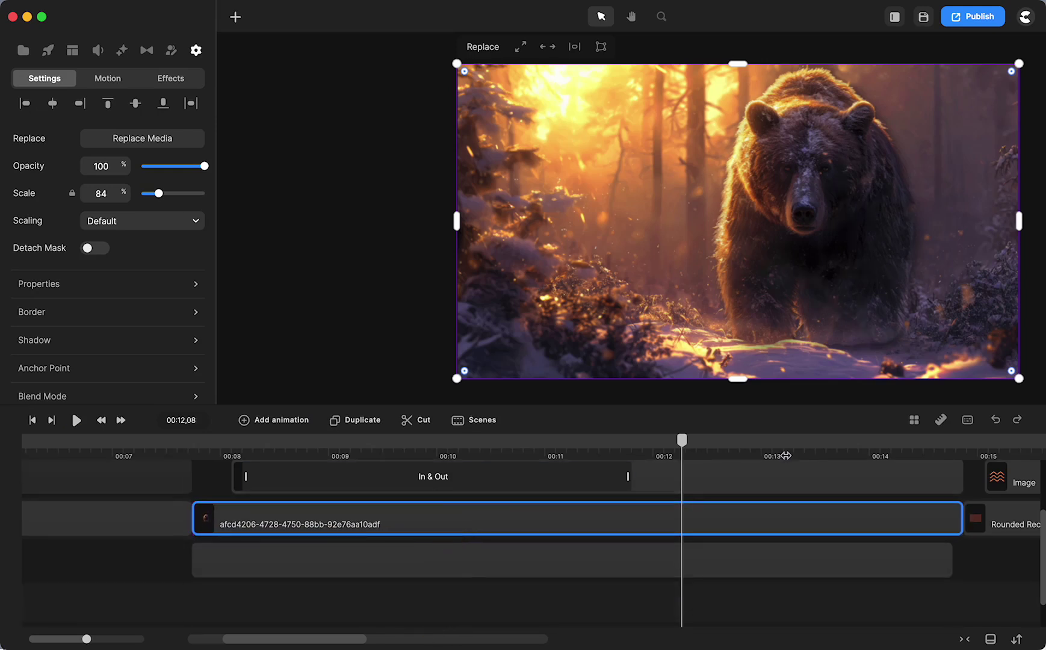
Step: Delete the In & Out loop animation and reselect the cutout bear clip
left_click(768, 489)
key("Delete")
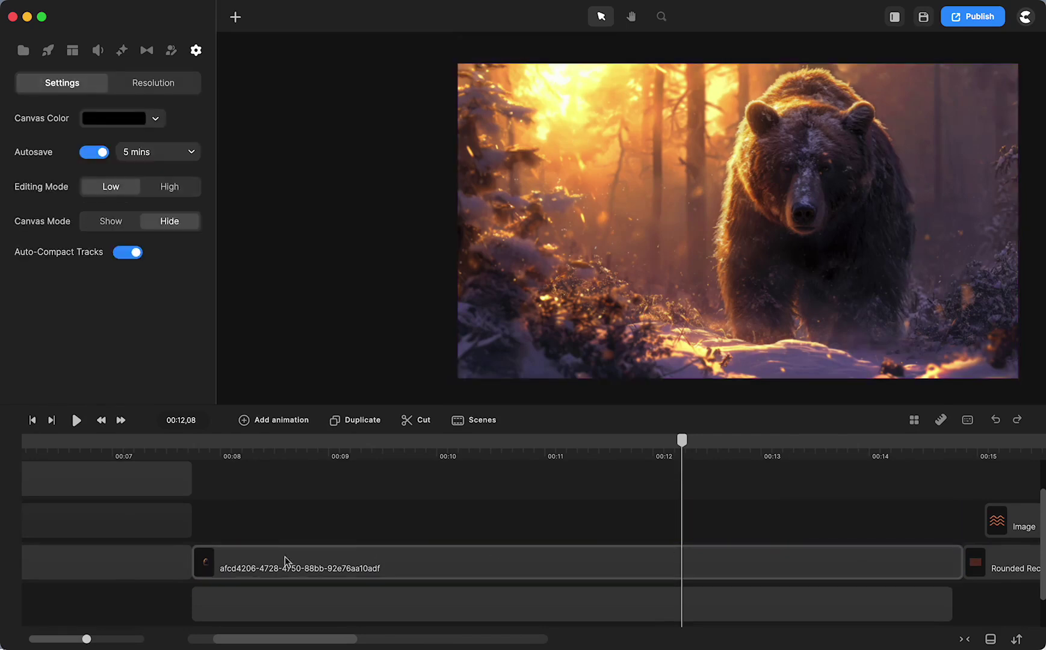
left_click(248, 571)
left_click(203, 566)
left_click(137, 605)
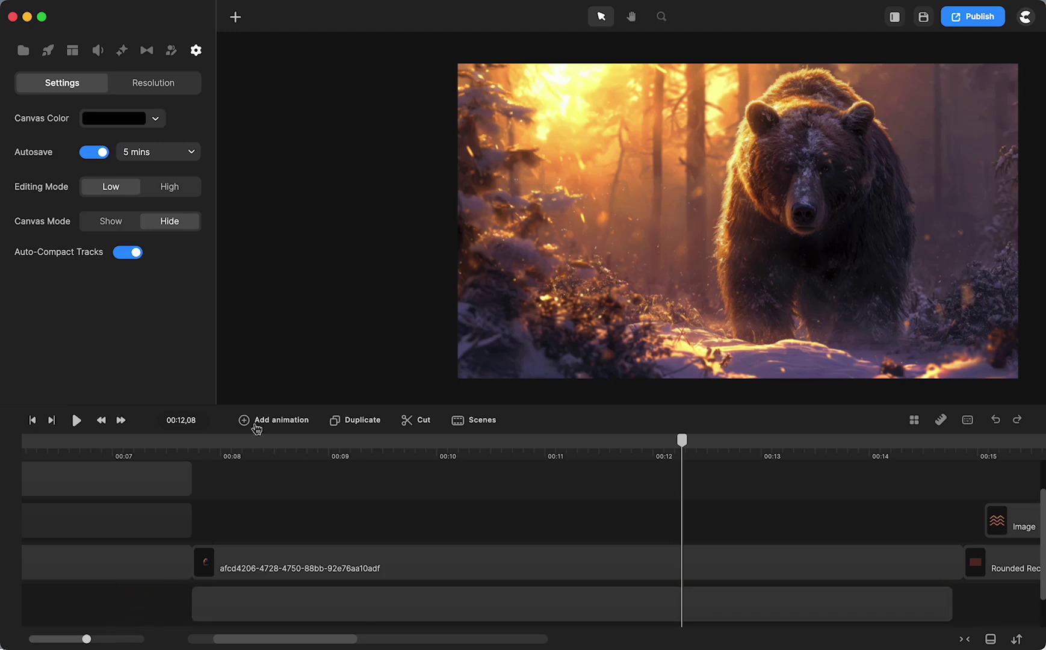
left_click(251, 566)
Step: Trim and restore the bear clip's start, then give it a 1 px drop shadow
left_click_drag(197, 546, 327, 544)
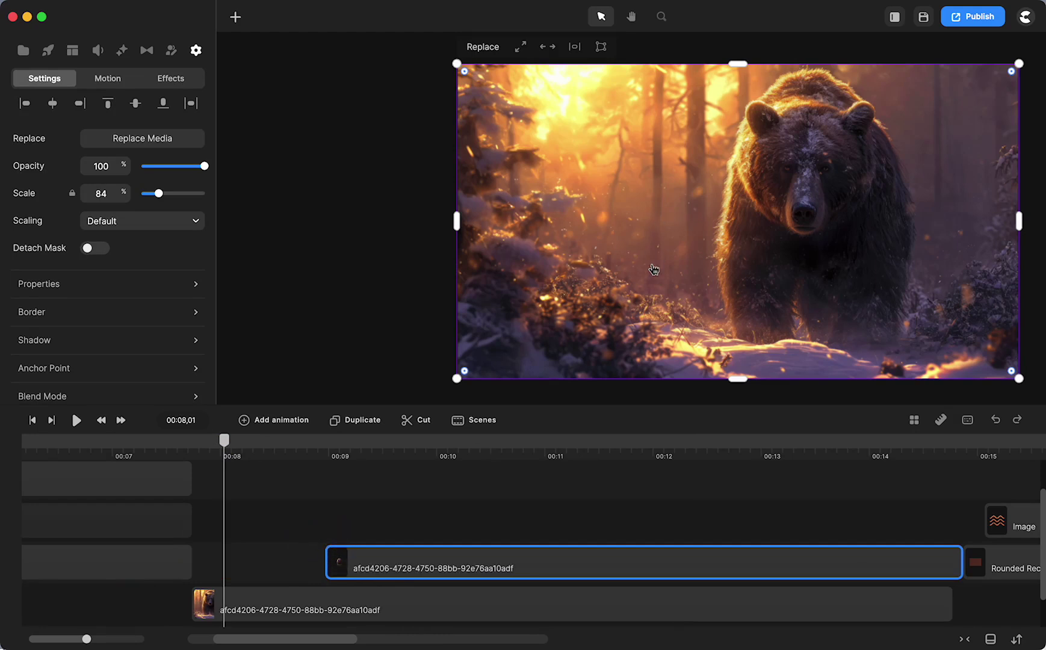
left_click_drag(327, 558, 202, 566)
left_click(110, 338)
left_click(353, 342)
left_click_drag(354, 342, 363, 370)
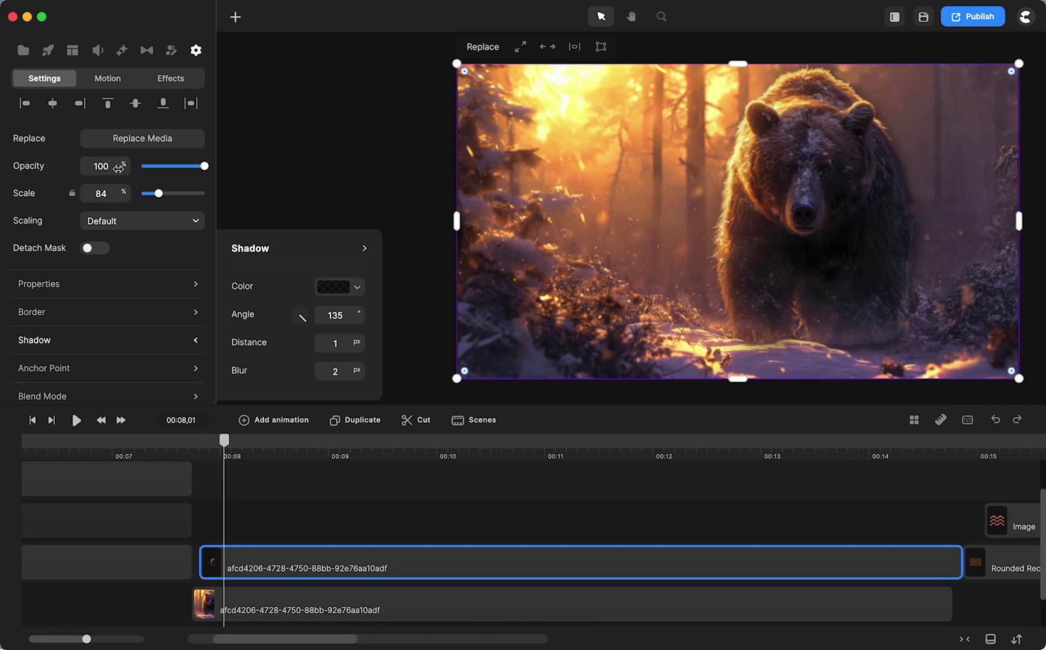
left_click(122, 51)
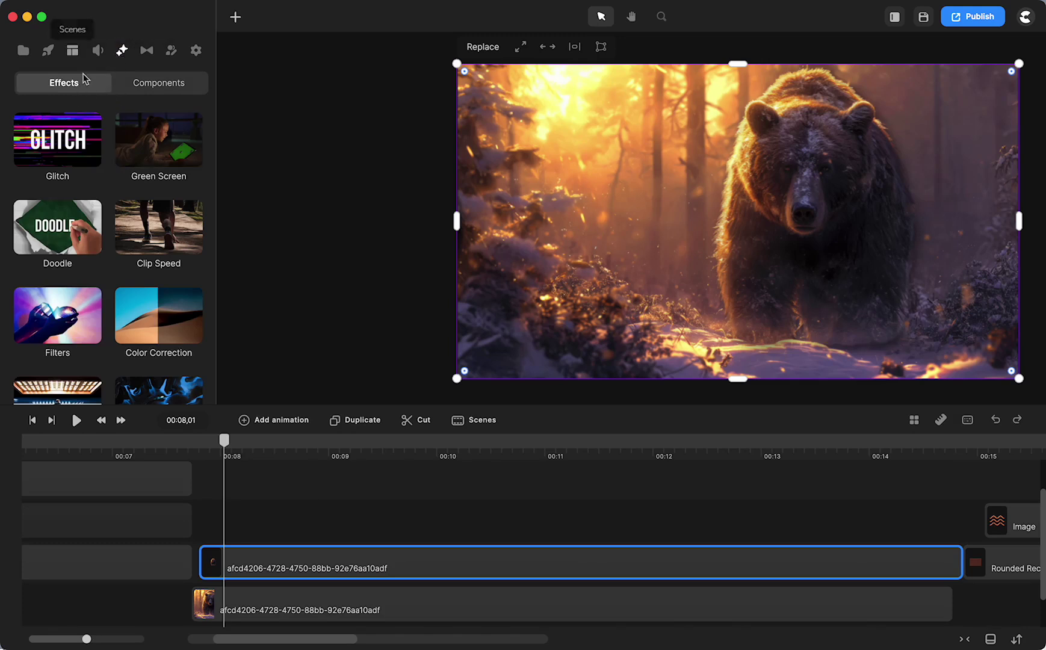
Step: Apply a looping In & Out scale animation to the cutout bear with 2% zoom
left_click(290, 541)
left_click(289, 563)
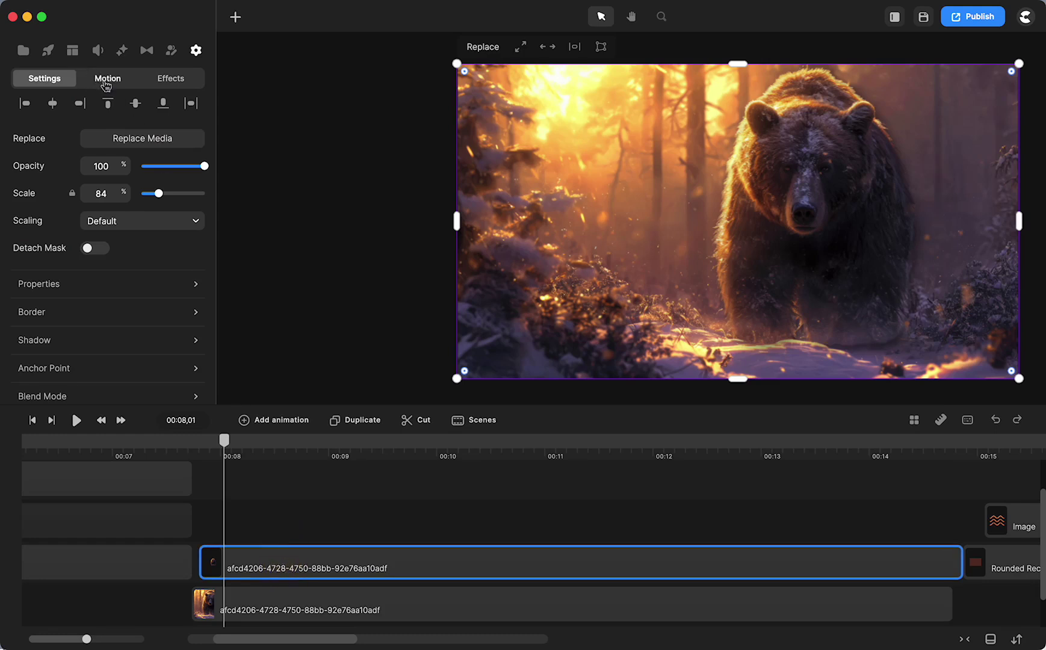
left_click(106, 80)
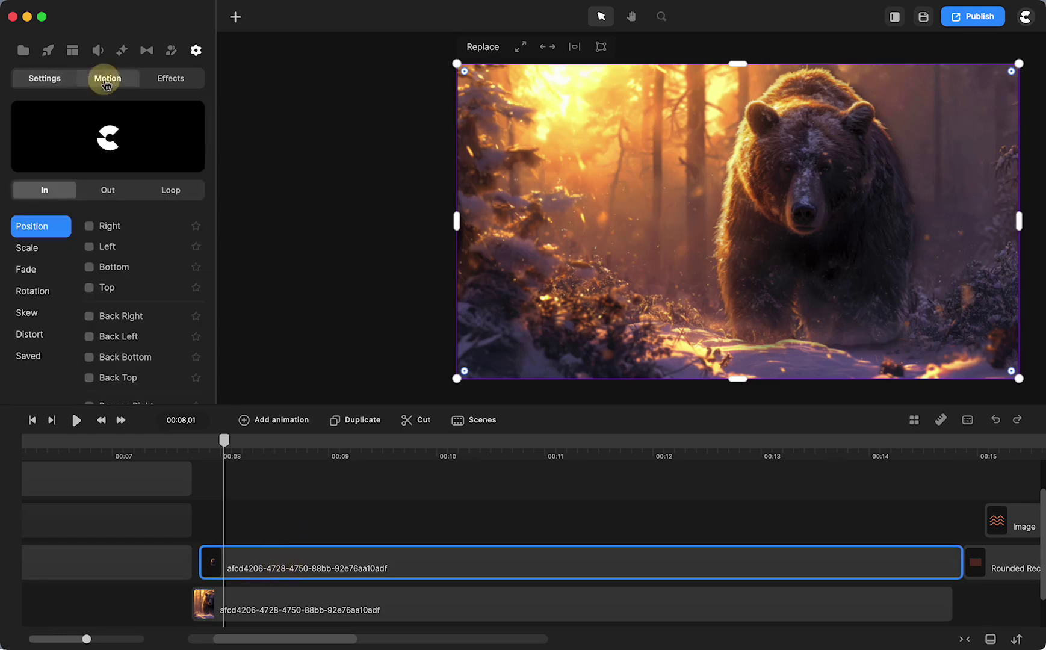
left_click(171, 191)
left_click(27, 252)
left_click(89, 227)
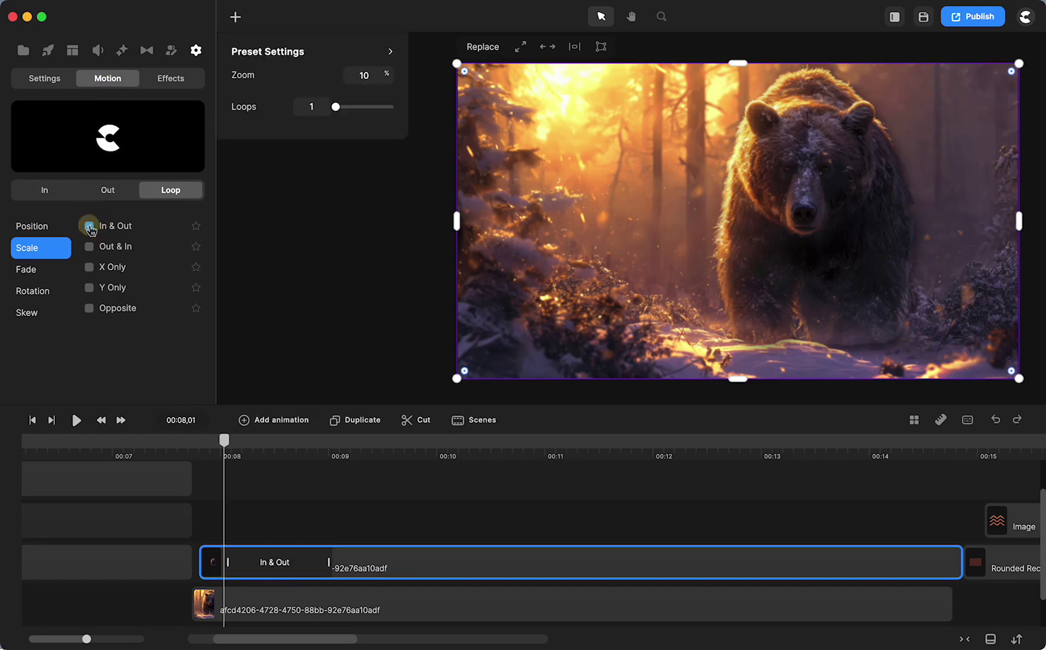
left_click_drag(387, 73, 386, 73)
Step: Stretch and preview the In & Out animation, then end it at the playhead near 00:12
left_click_drag(328, 561, 729, 559)
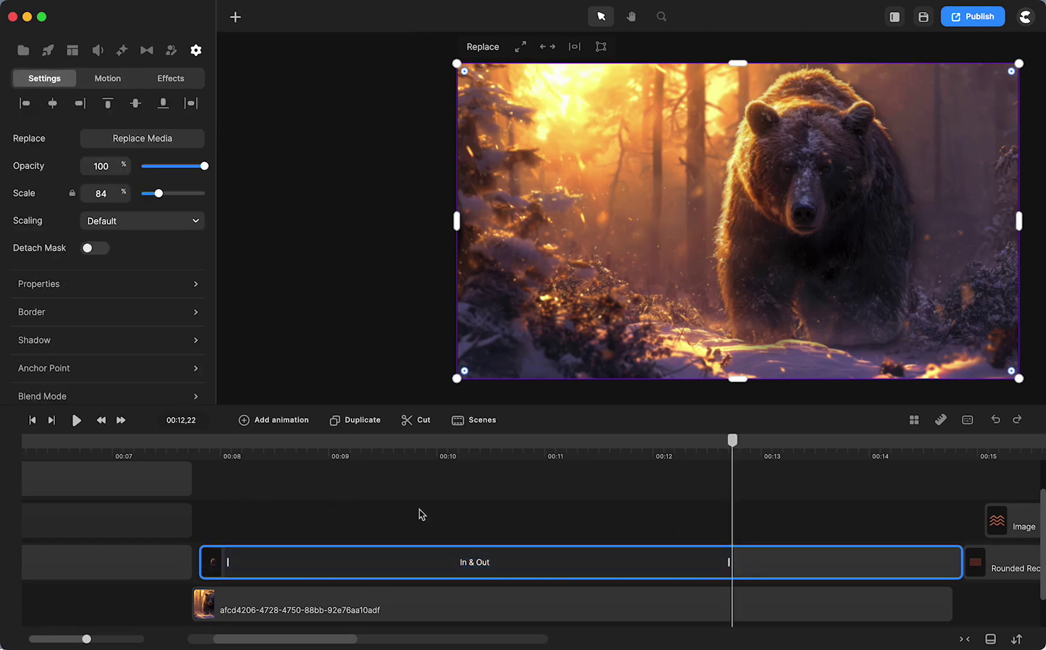
left_click_drag(720, 448, 597, 523)
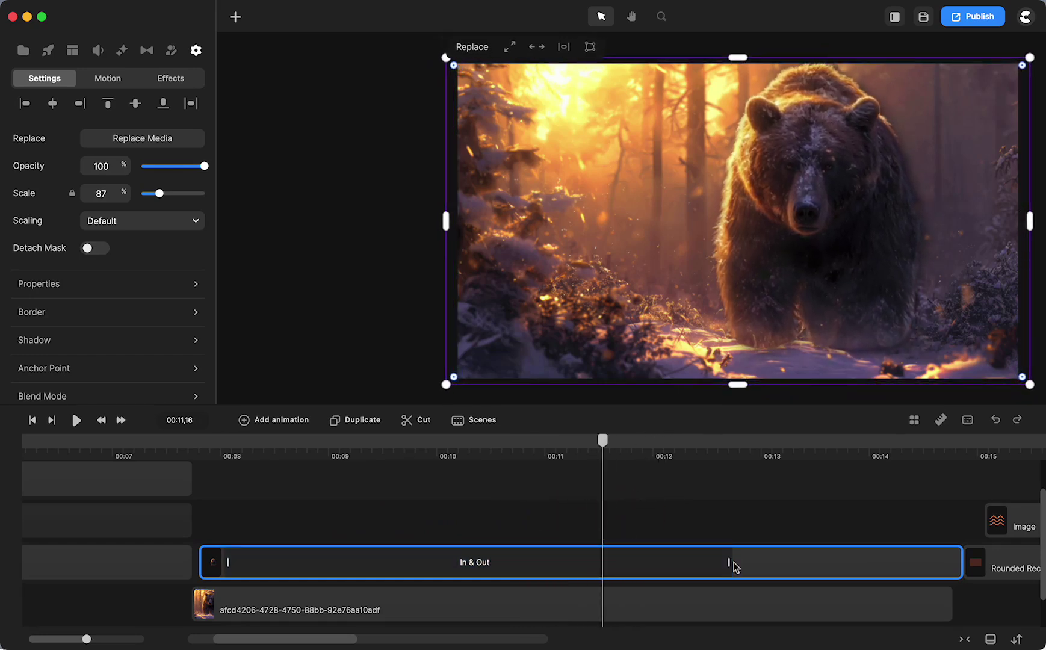
mouse_move(957, 564)
left_click_drag(962, 548, 663, 576)
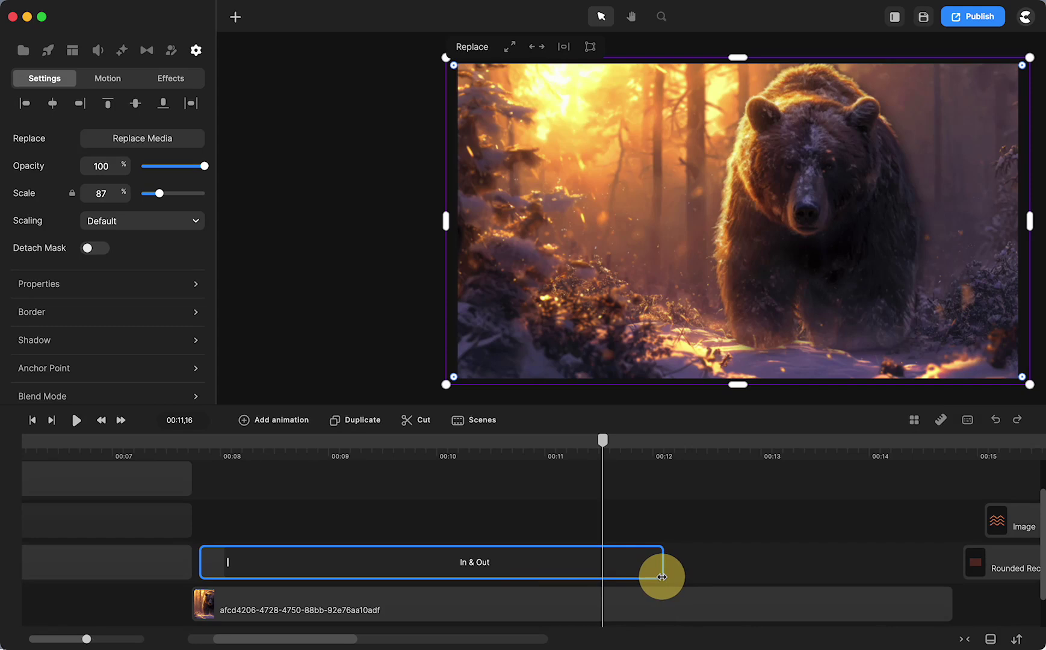
Step: Move the playhead to where the Rounded Rect clip starts and select that clip
scroll(662, 579, "right", 6)
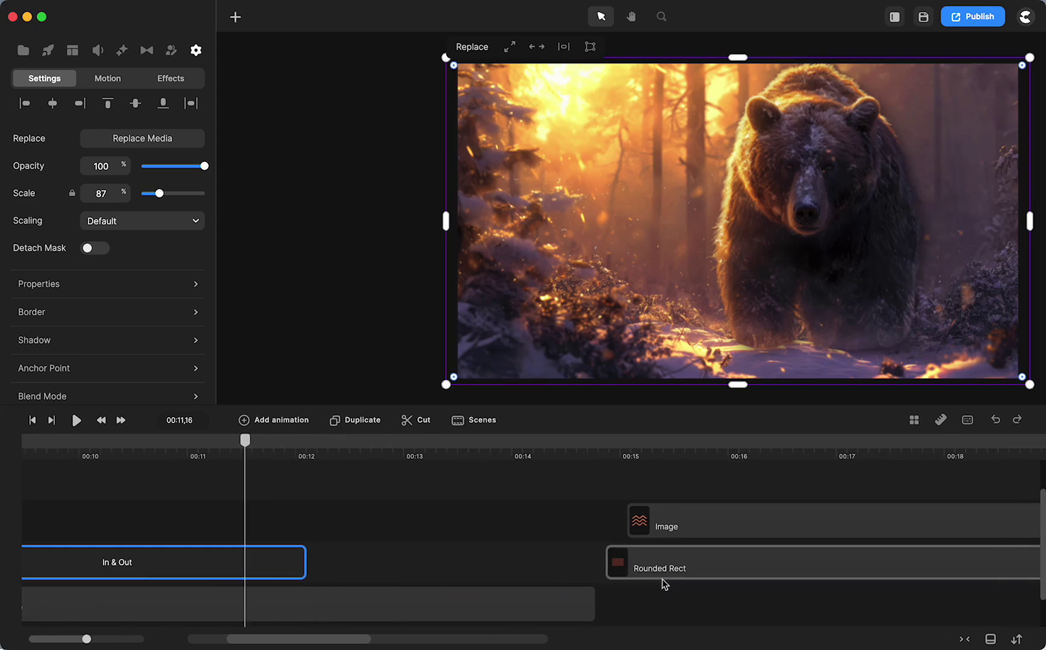
left_click(600, 448)
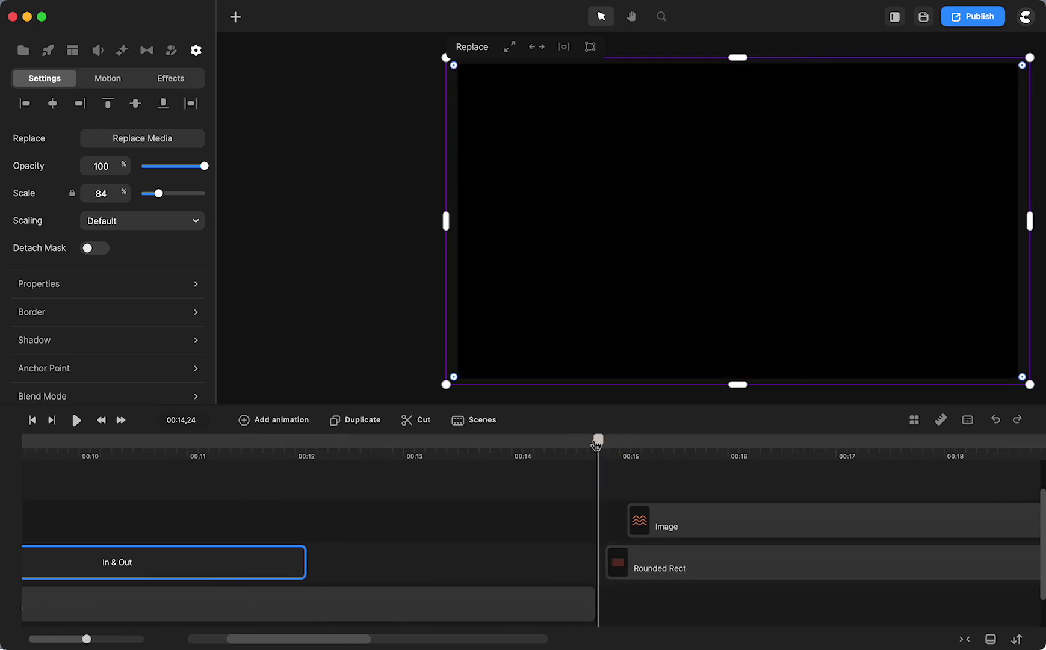
left_click_drag(600, 440, 609, 444)
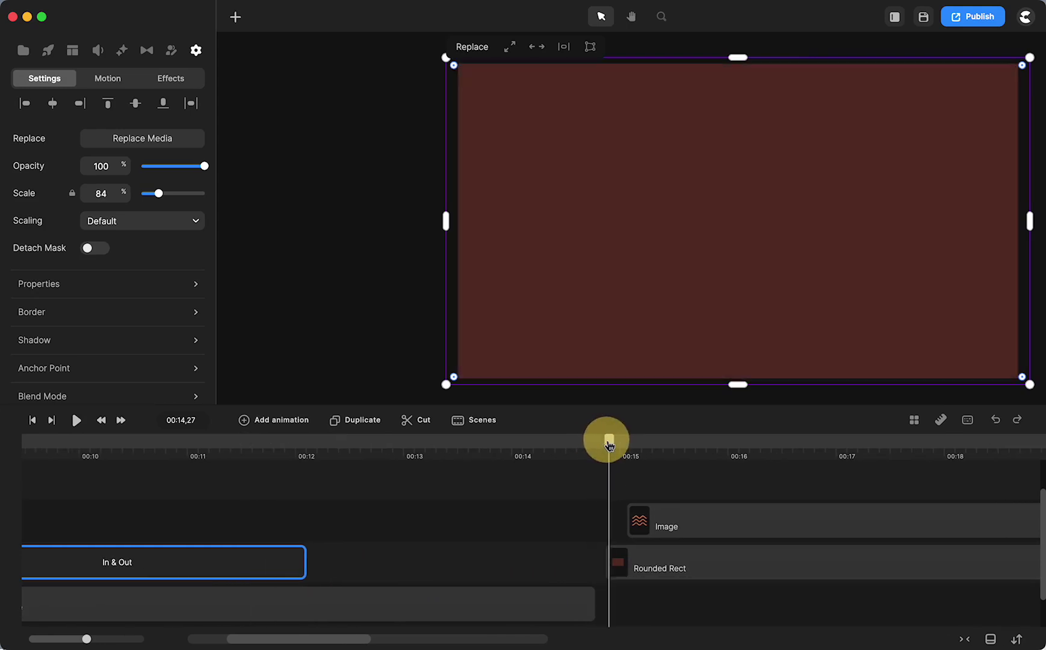
left_click(666, 570)
Step: Add a rectangle, scale it to fill the whole canvas, and colour it dark maroon 5b3026
left_click(236, 18)
left_click(272, 102)
left_click(703, 205)
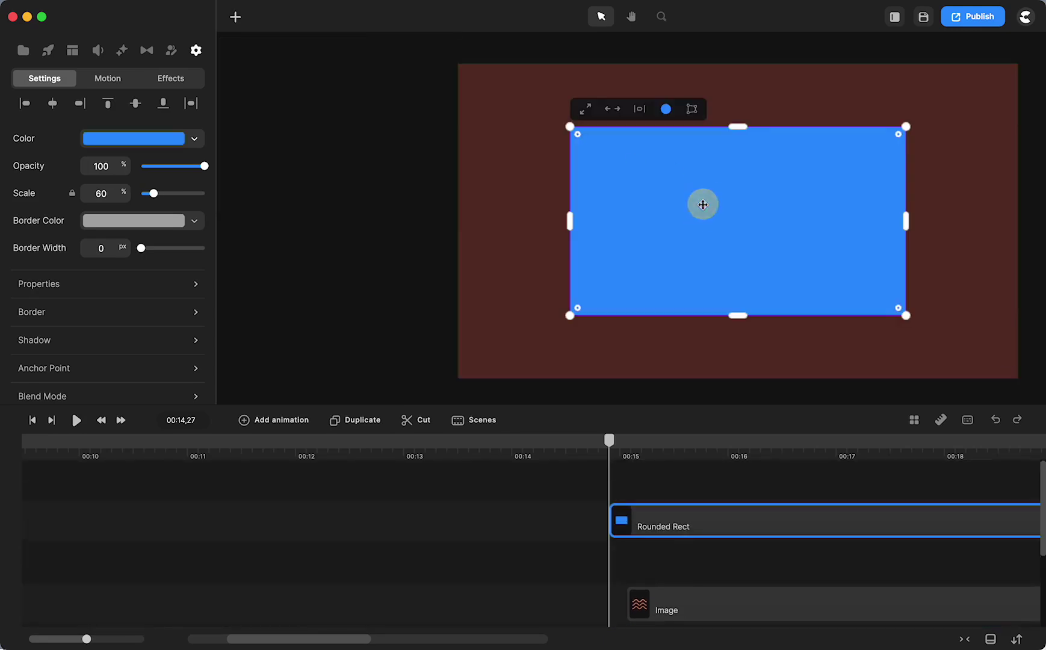
left_click(583, 107)
left_click(554, 47)
left_click(579, 285)
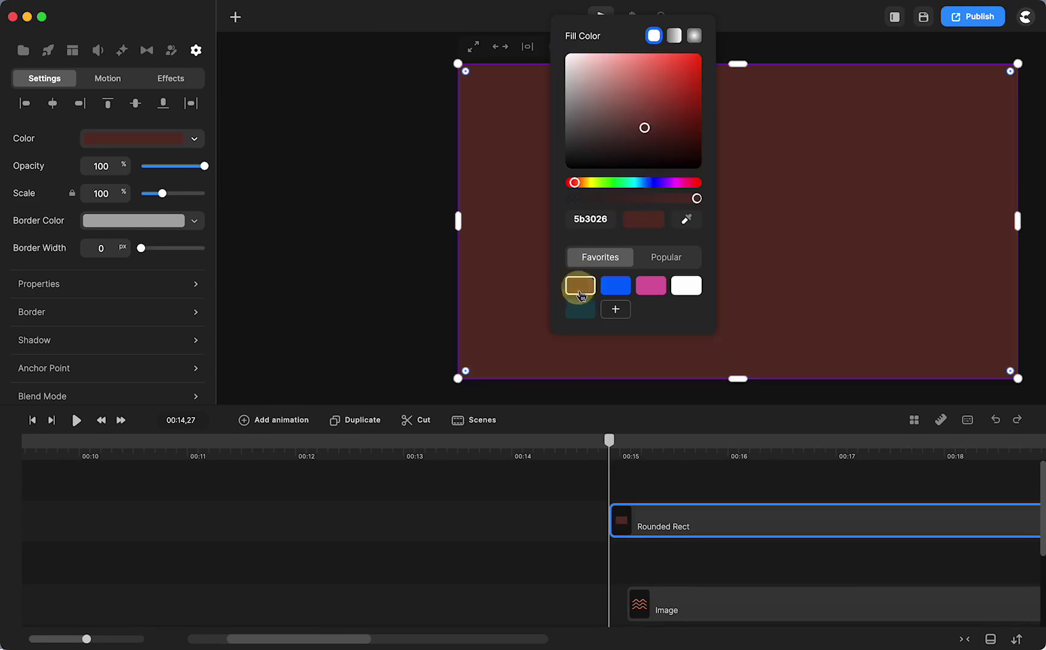
left_click(412, 267)
Step: Move the rectangle clip below the wave image and set the playhead to 00:15,02
scroll(594, 259, "up", 2)
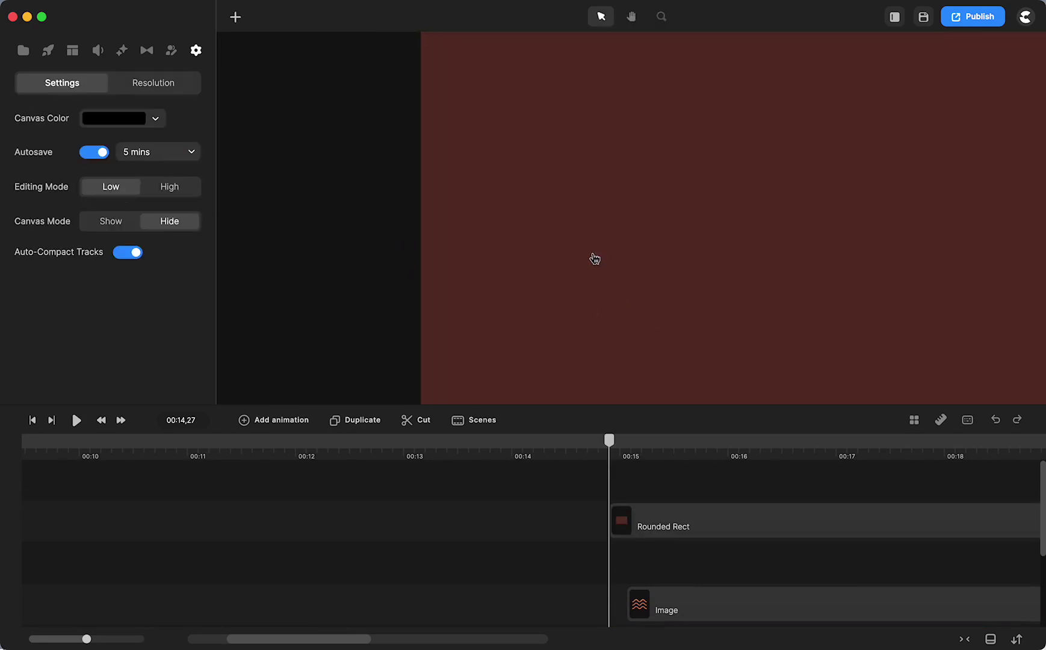
scroll(595, 259, "down", 2)
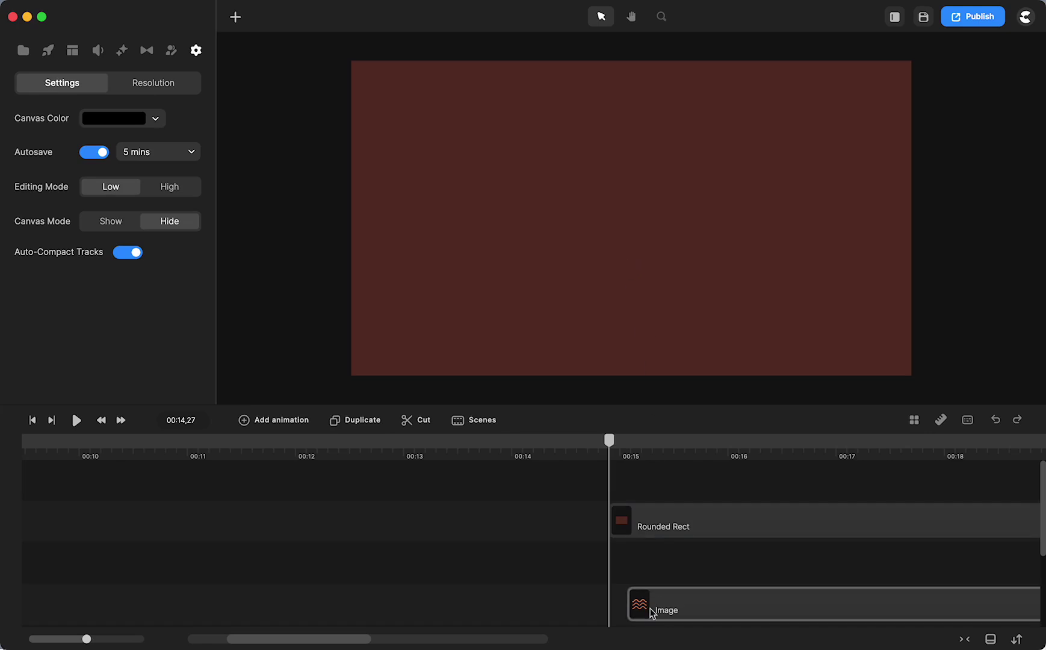
scroll(652, 611, "down", 3)
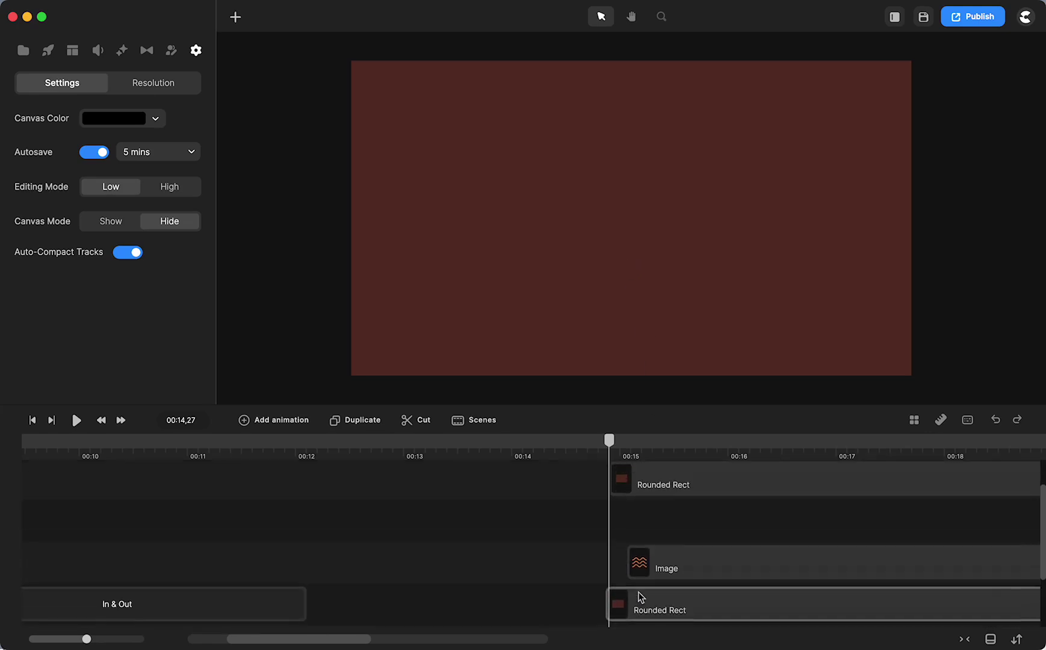
left_click_drag(634, 483, 636, 594)
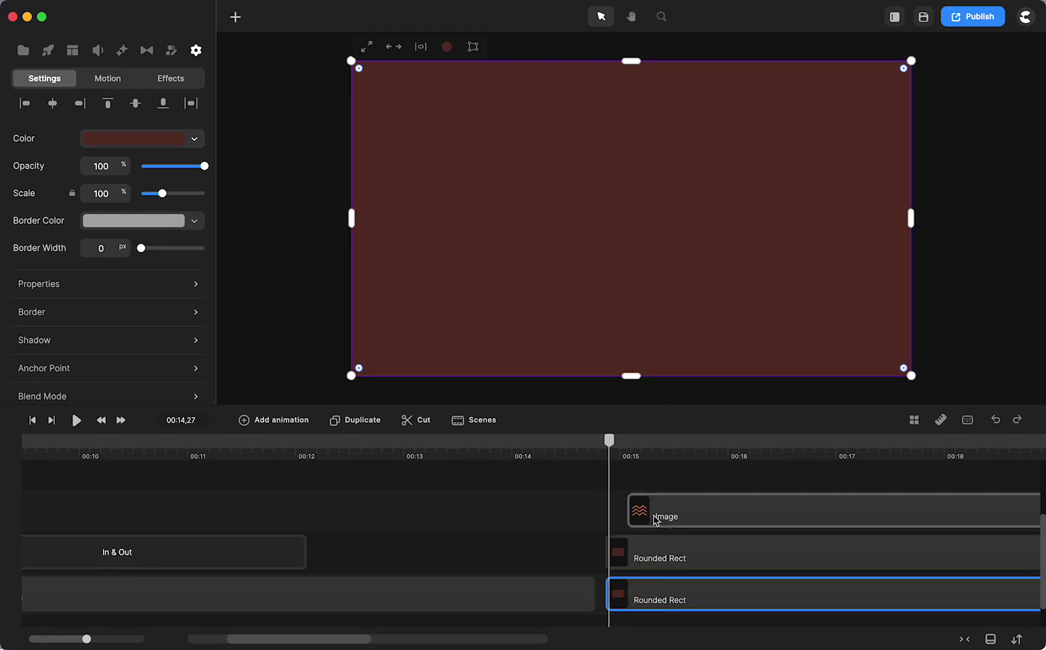
left_click_drag(610, 447, 629, 452)
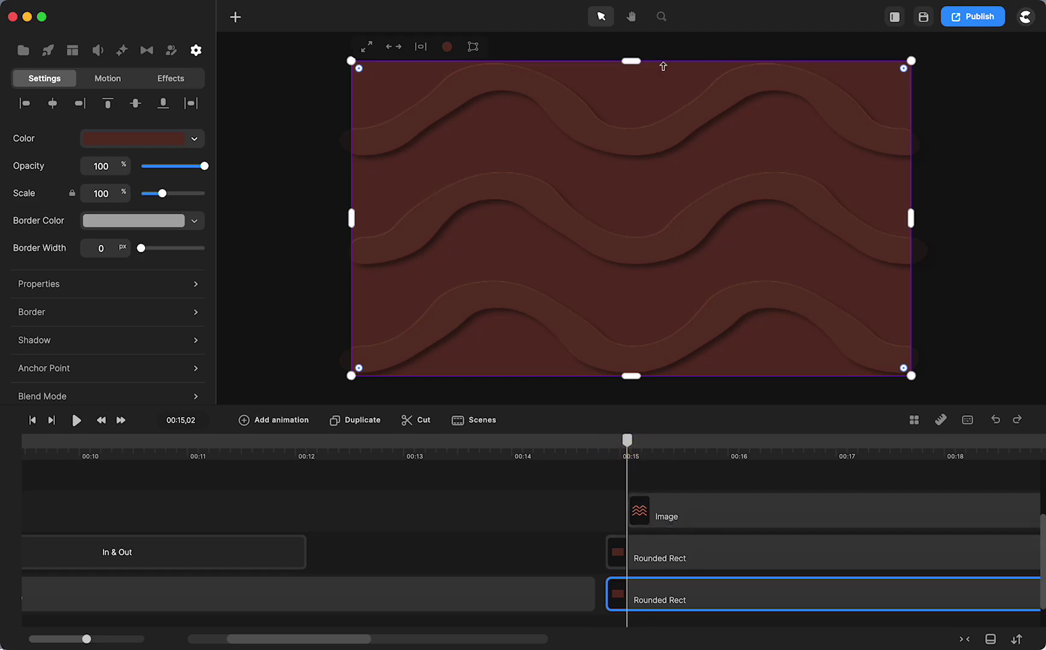
Step: Filter the Shapes library to the 3D Shapes category and browse back up to Ripples
left_click(47, 52)
left_click(59, 328)
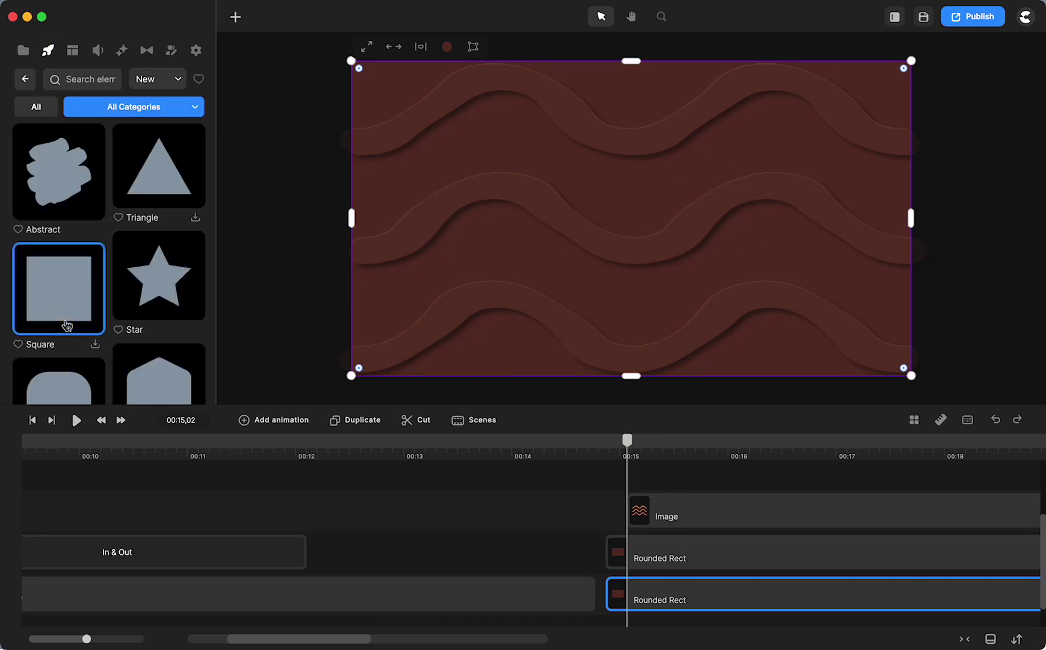
left_click(121, 107)
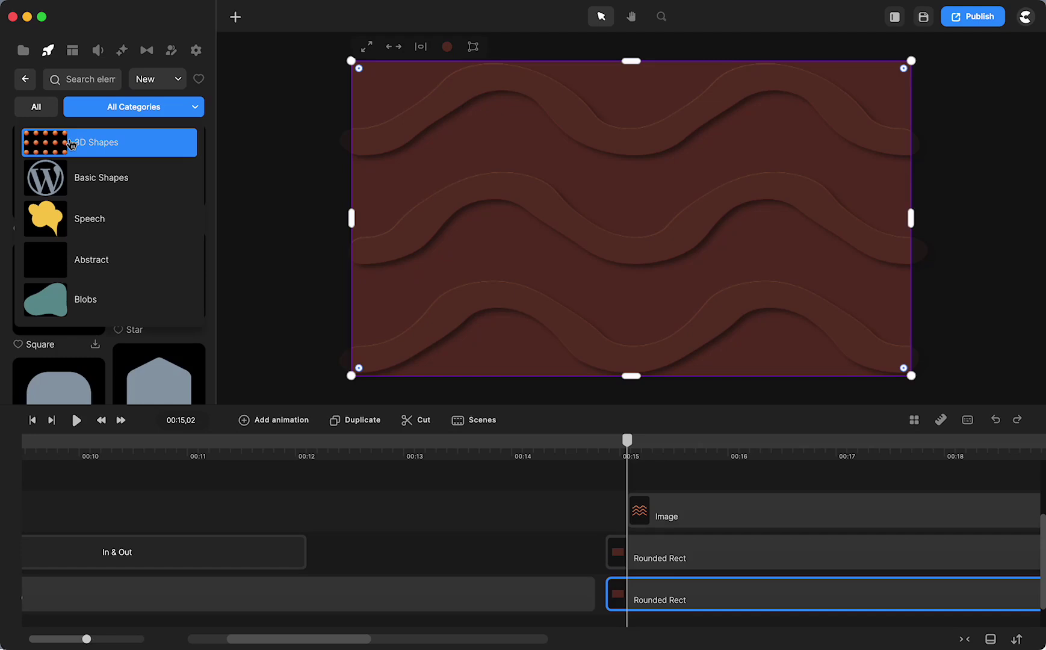
left_click(71, 144)
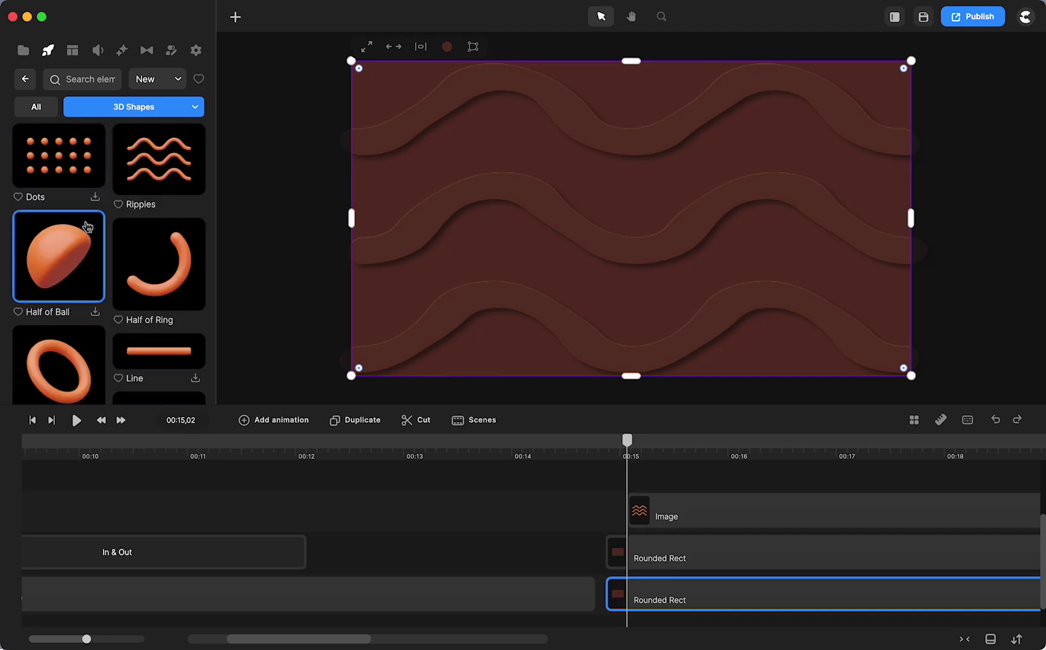
scroll(172, 174, "down", 2)
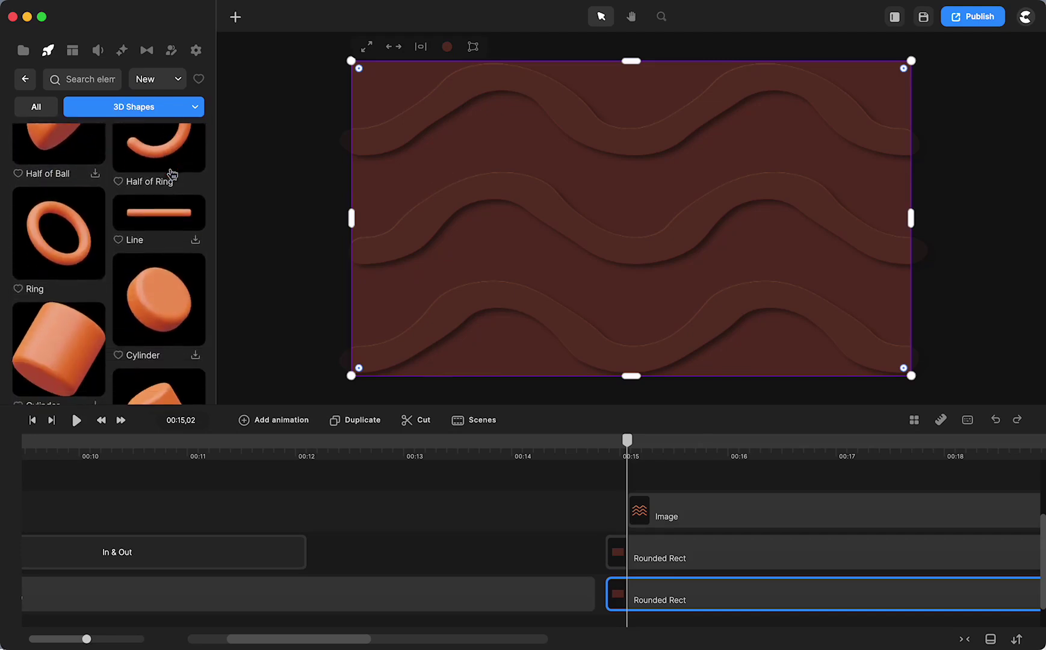
scroll(171, 174, "down", 8)
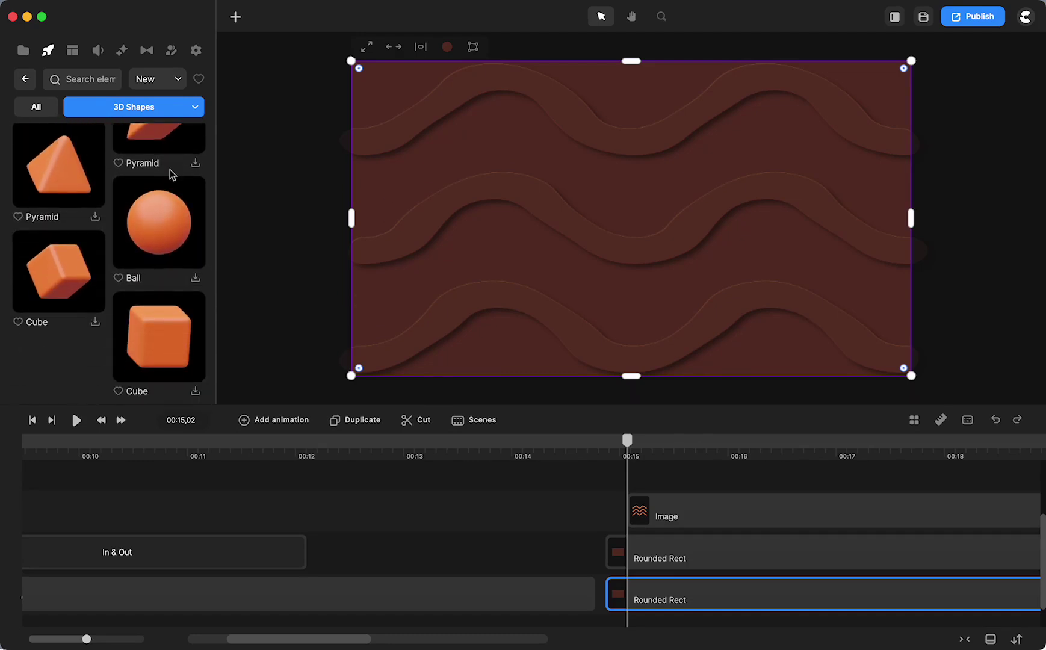
scroll(169, 169, "up", 10)
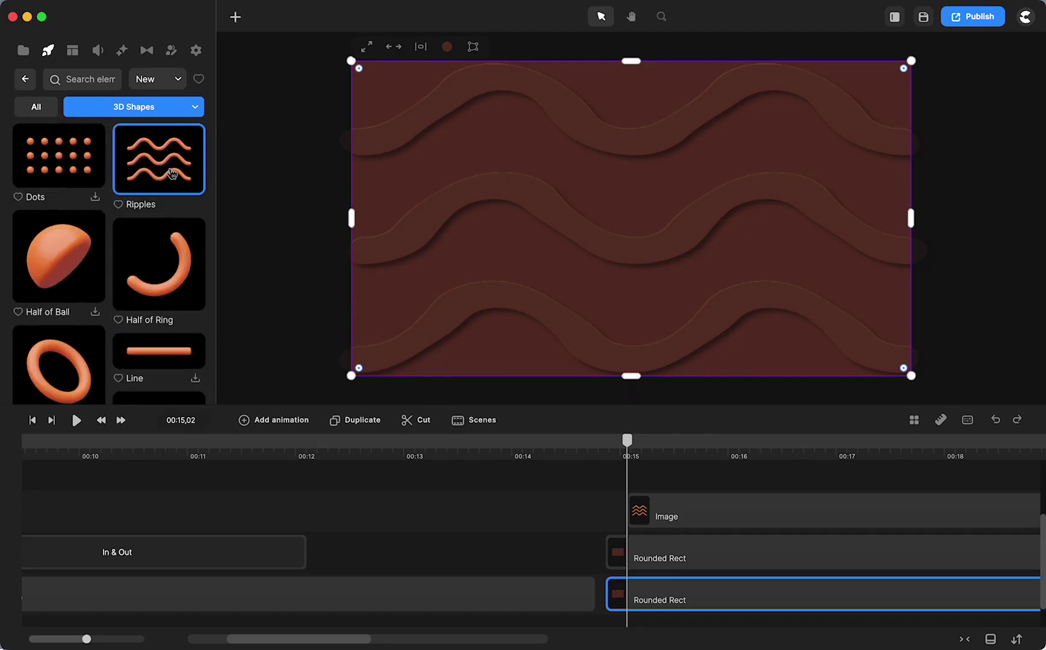
Step: Show the basic shapes list and move the playhead to 00:15,10
left_click(237, 18)
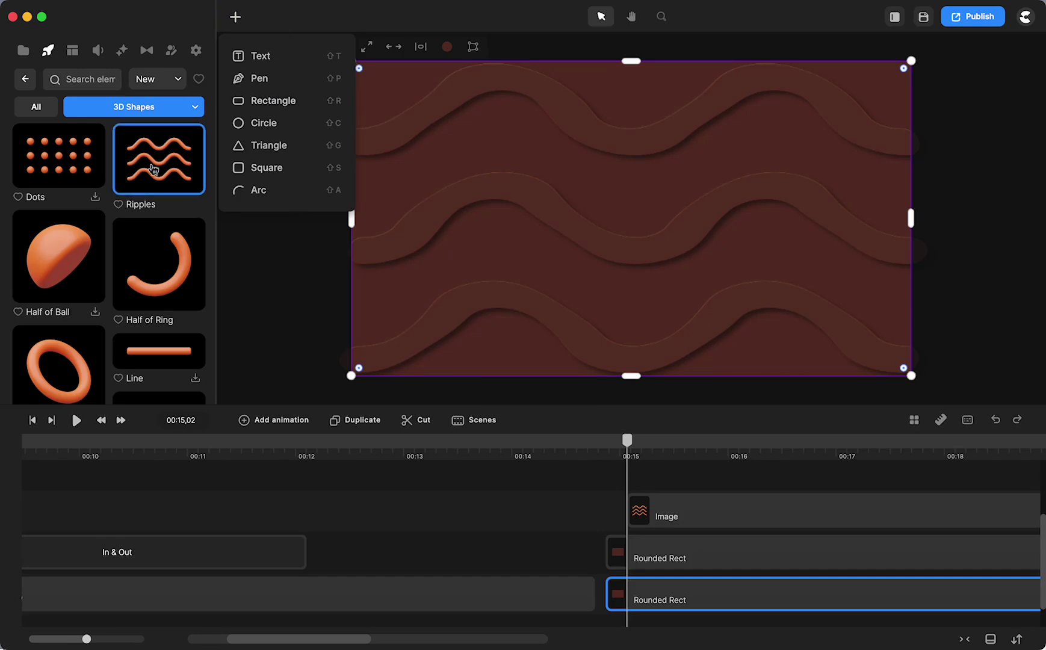
scroll(475, 519, "right", 5)
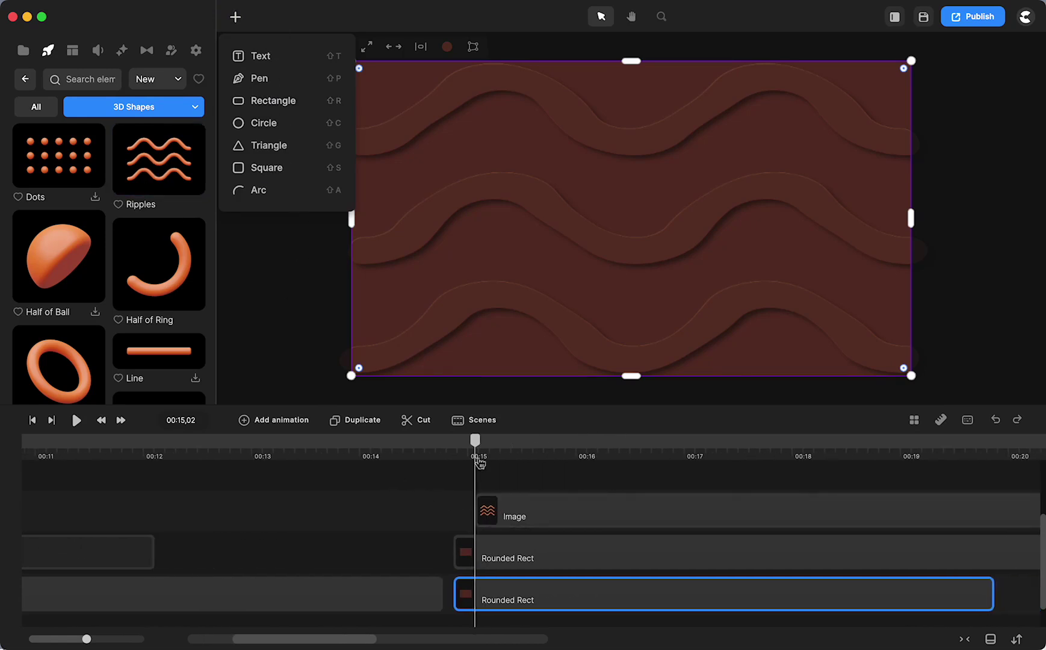
left_click_drag(475, 444, 504, 443)
Step: Preview the animation, then push the wave Image clip later to start near 00:19
left_click(441, 511)
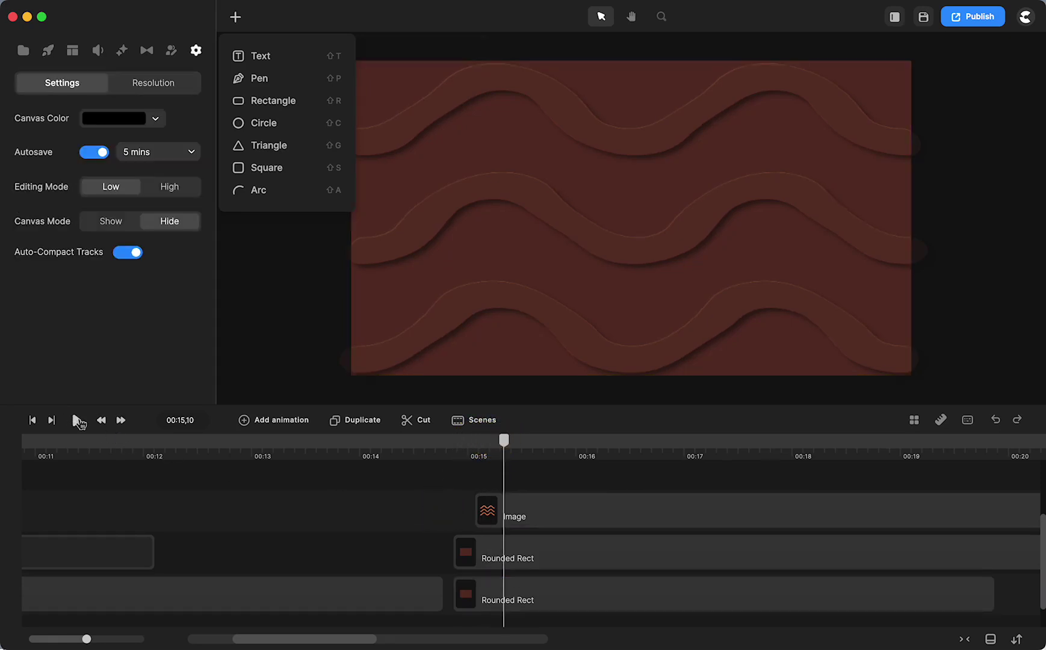
left_click(76, 420)
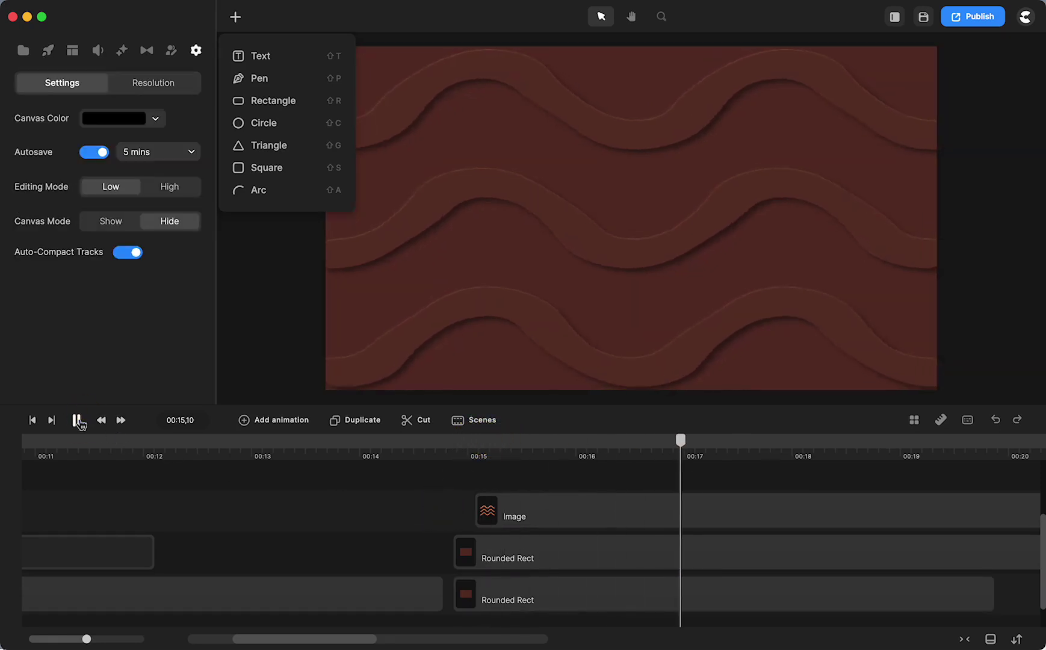
left_click(78, 420)
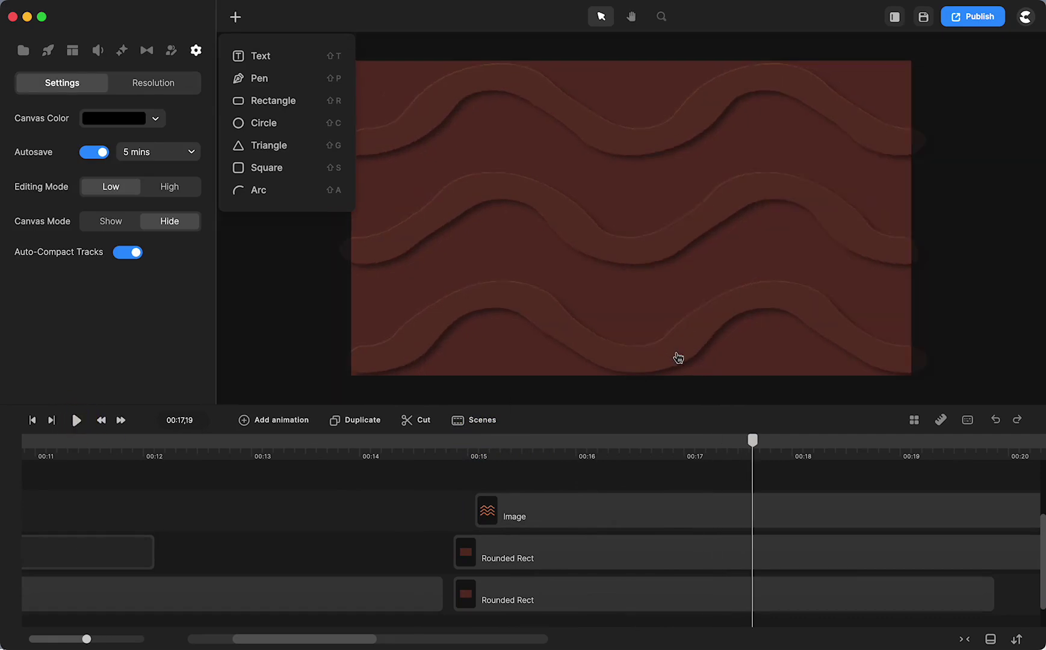
left_click(534, 512)
left_click(169, 80)
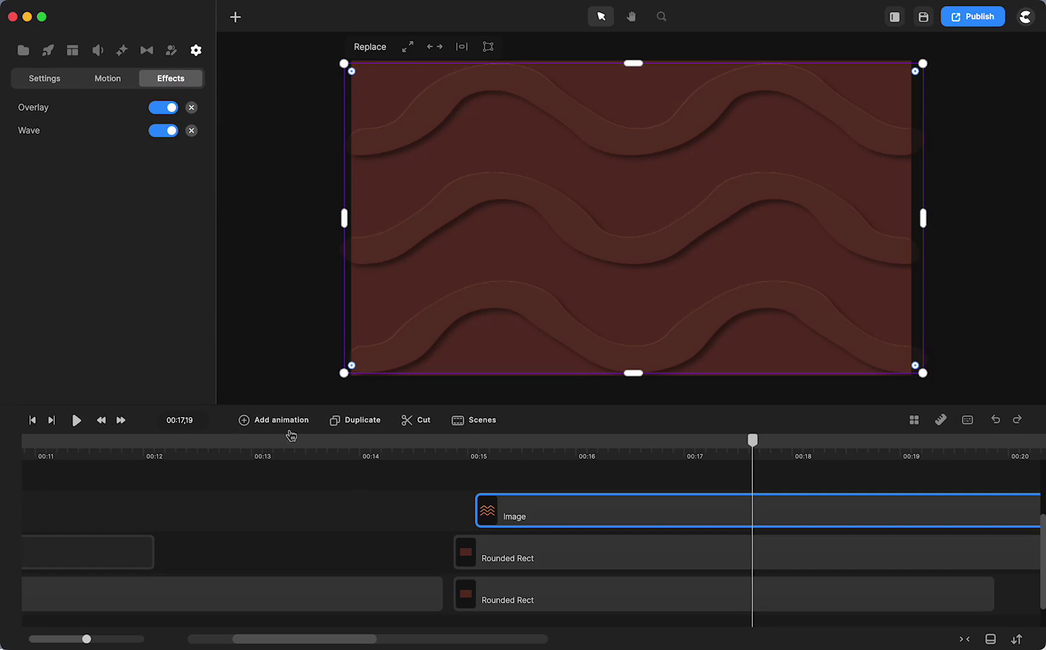
left_click_drag(520, 515, 983, 481)
Step: Place the 3D Ripples shape on the timeline at 00:15
left_click(452, 448)
left_click(48, 52)
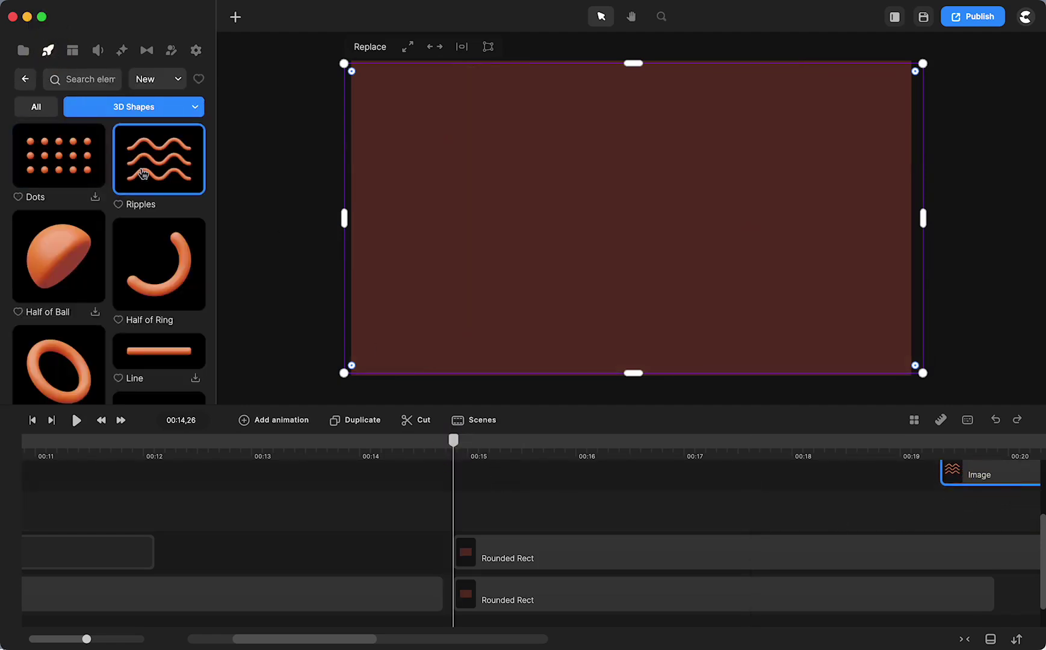
left_click_drag(143, 174, 492, 499)
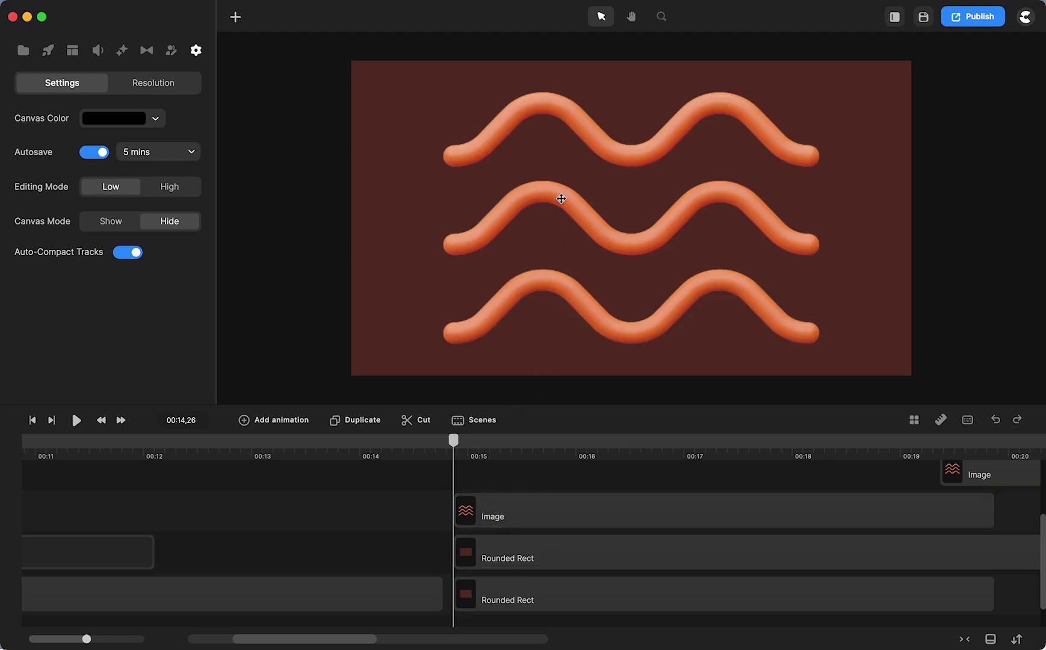
Step: Delete the extra bottom Rounded Rect clip and scale the 3D ripples to 103%
left_click(546, 604)
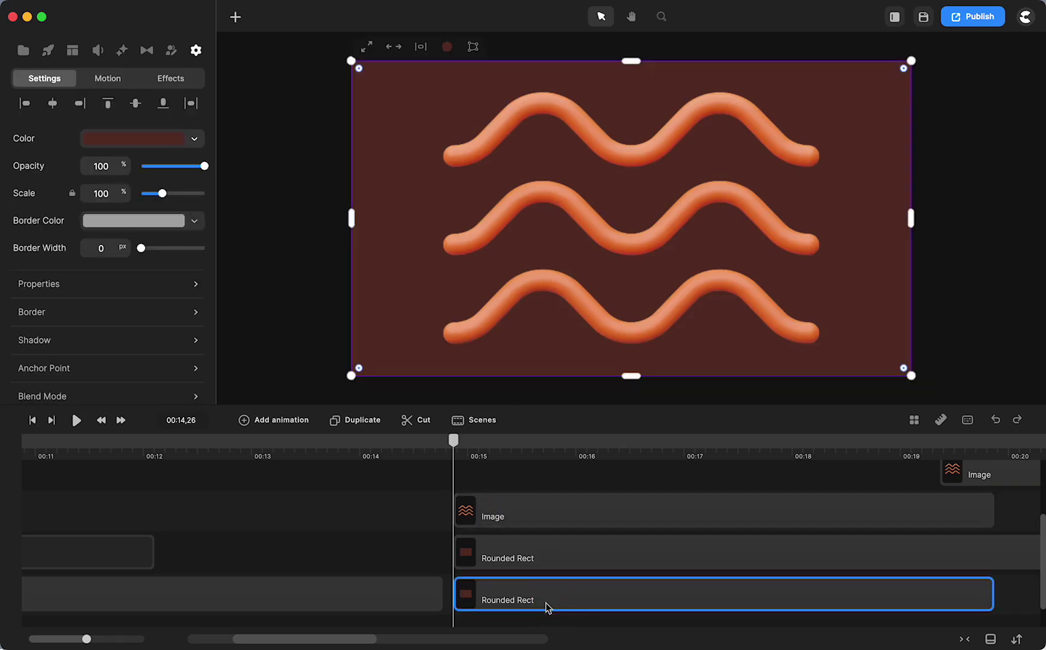
key("Delete")
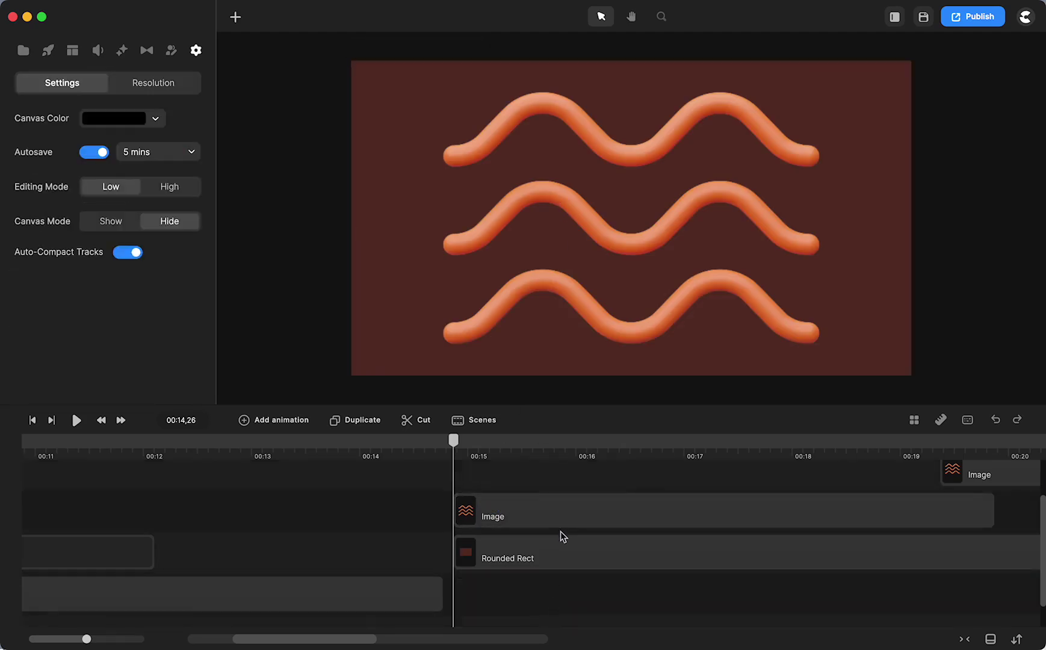
left_click(625, 164)
left_click_drag(441, 93, 384, 76)
left_click_drag(820, 346, 865, 373)
left_click_drag(864, 218, 920, 219)
left_click_drag(402, 215, 344, 214)
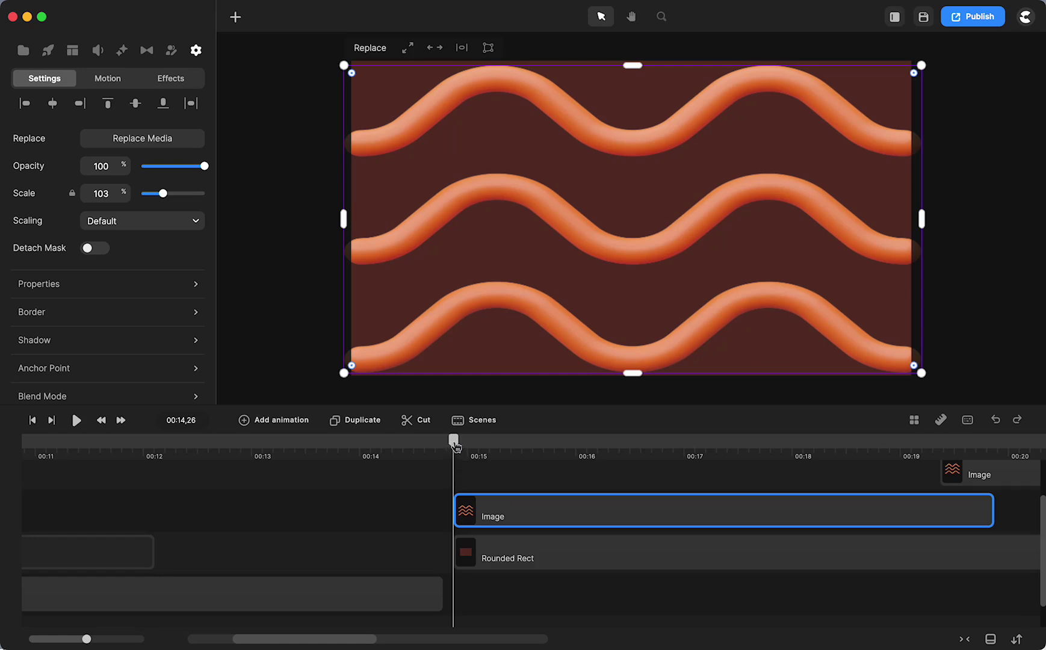
Step: At 00:15,07, give the orange ripples a shadow with 1 px distance and 1 px blur
left_click_drag(454, 442, 492, 442)
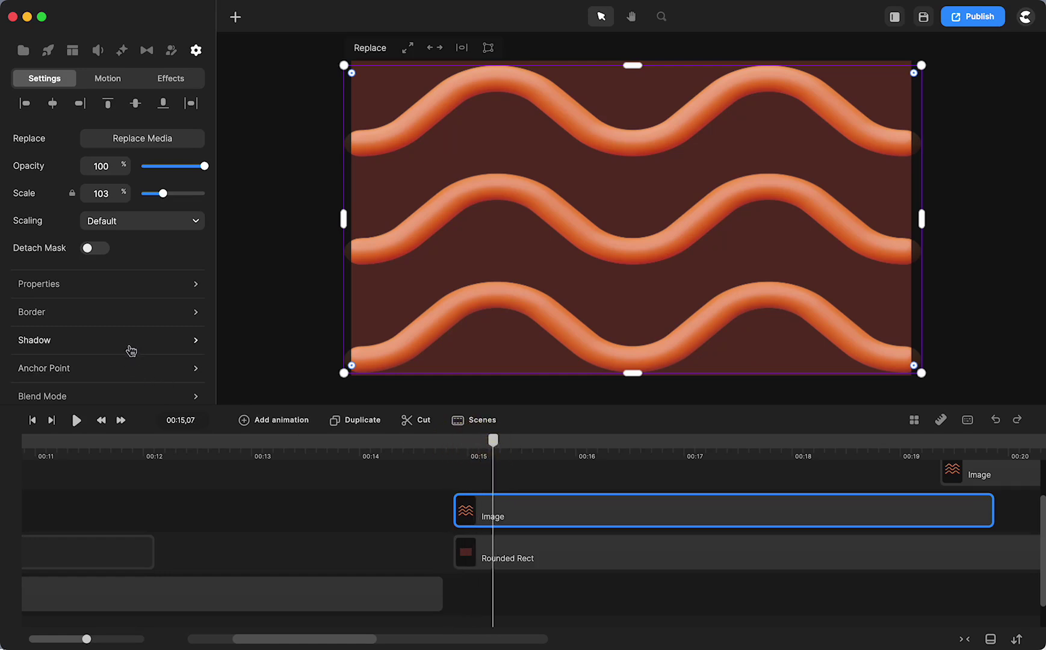
left_click(131, 340)
left_click_drag(357, 339, 363, 369)
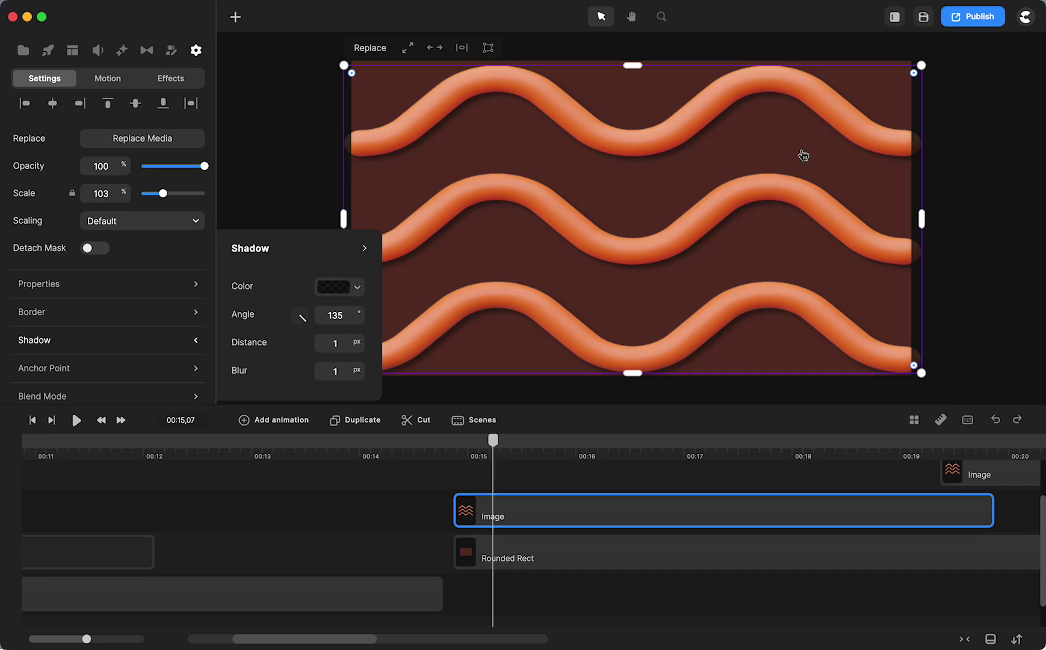
left_click(366, 532)
left_click(512, 513)
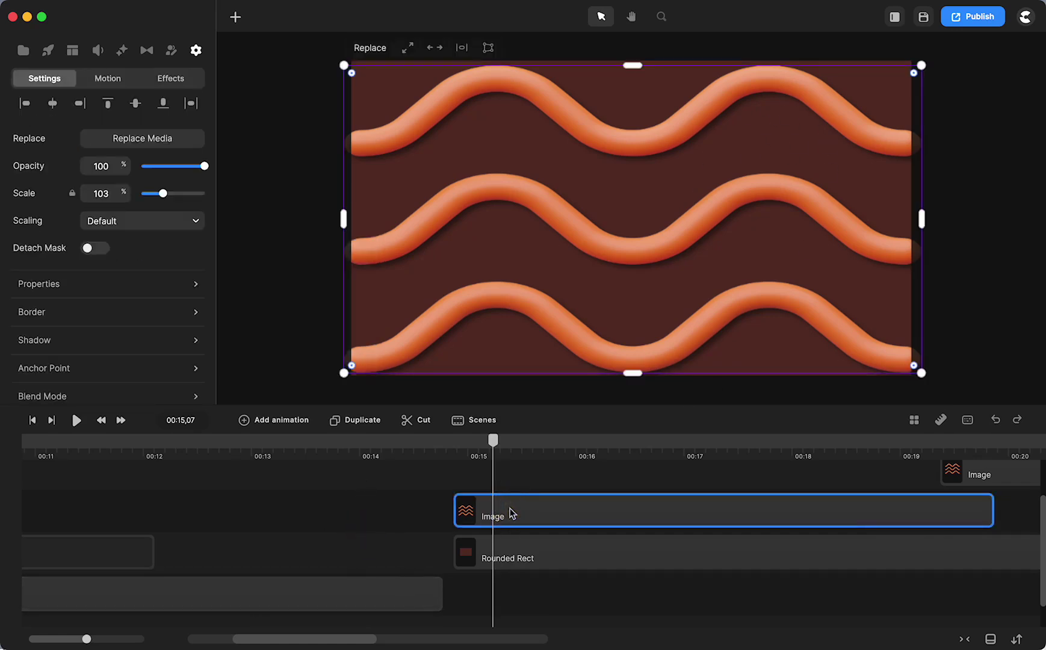
left_click(510, 513)
Step: Apply a yellow Color Fill effect at 100% opacity to the ripples Image clip
left_click(122, 51)
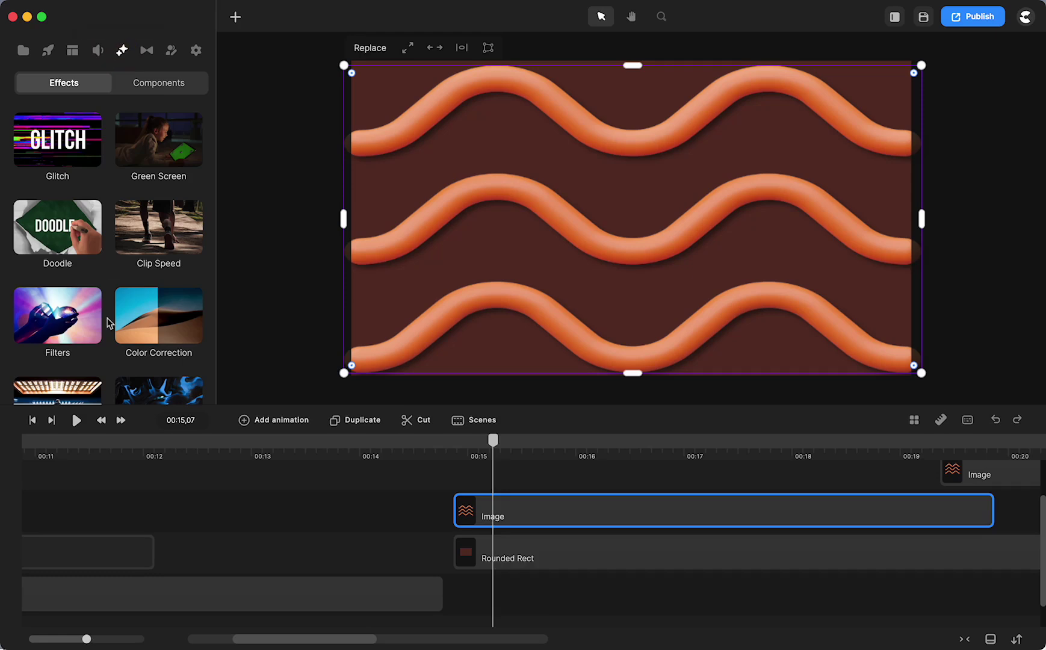
scroll(109, 322, "down", 3)
scroll(109, 322, "down", 2)
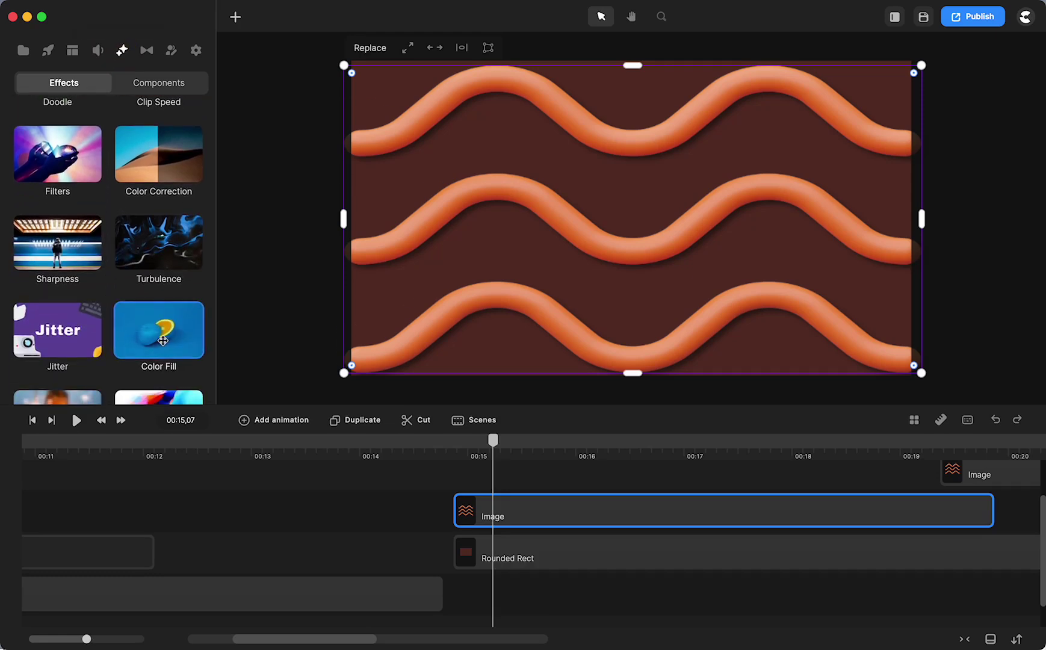
left_click_drag(161, 341, 564, 506)
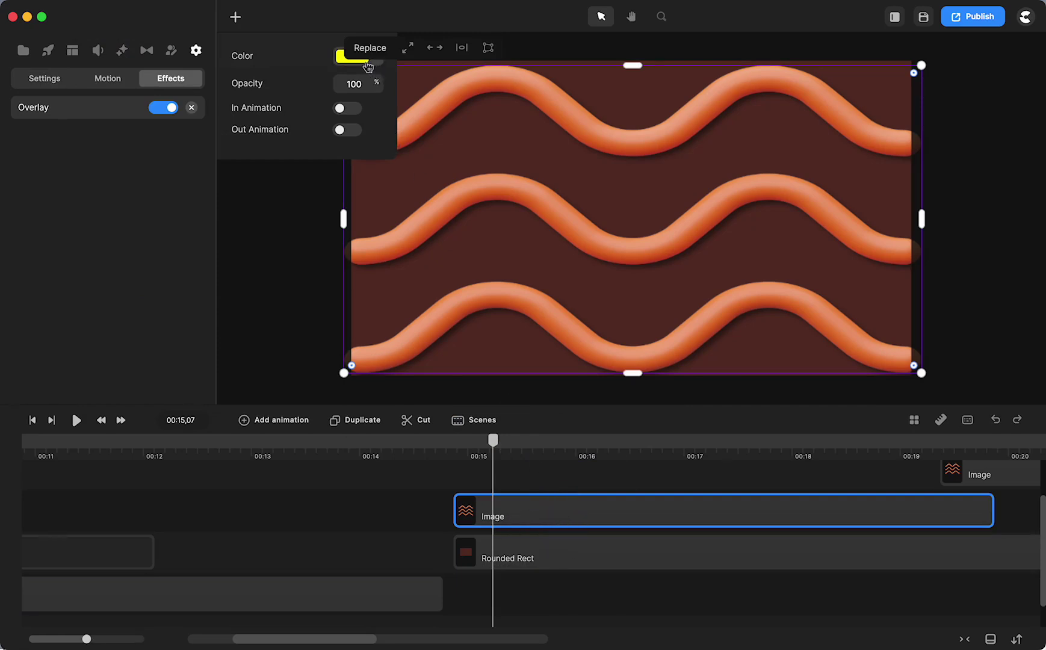
left_click(292, 289)
left_click_drag(425, 294, 586, 283)
left_click(483, 521)
left_click(483, 521)
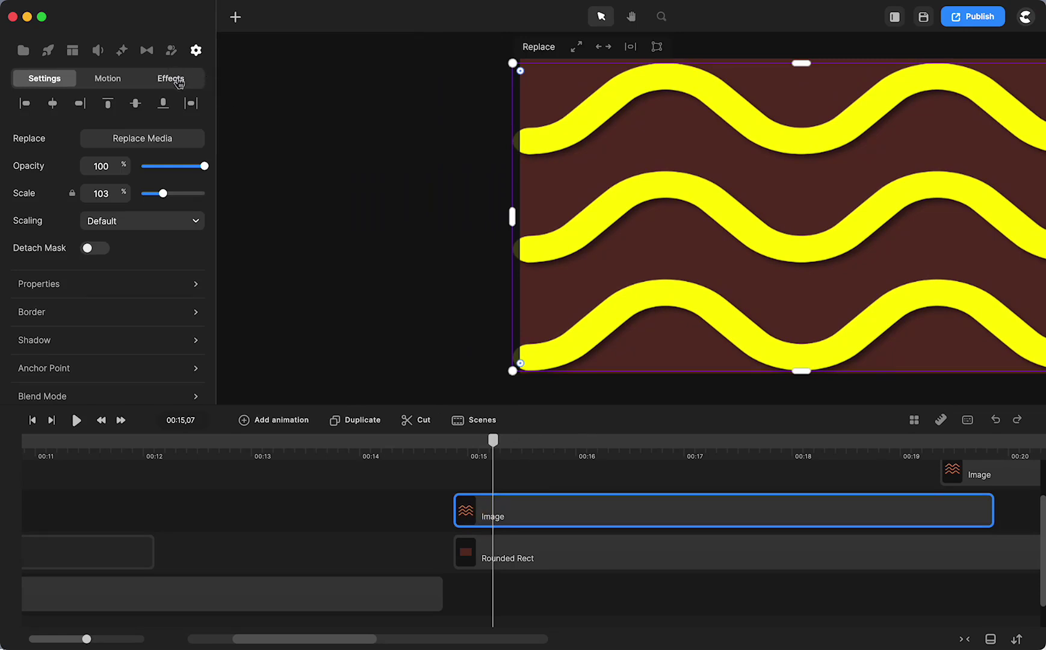
Step: Change the ripples' Overlay colour from yellow ffff00 to maroon 5b3026 sampled from the canvas
left_click(173, 78)
left_click(43, 109)
left_click(378, 59)
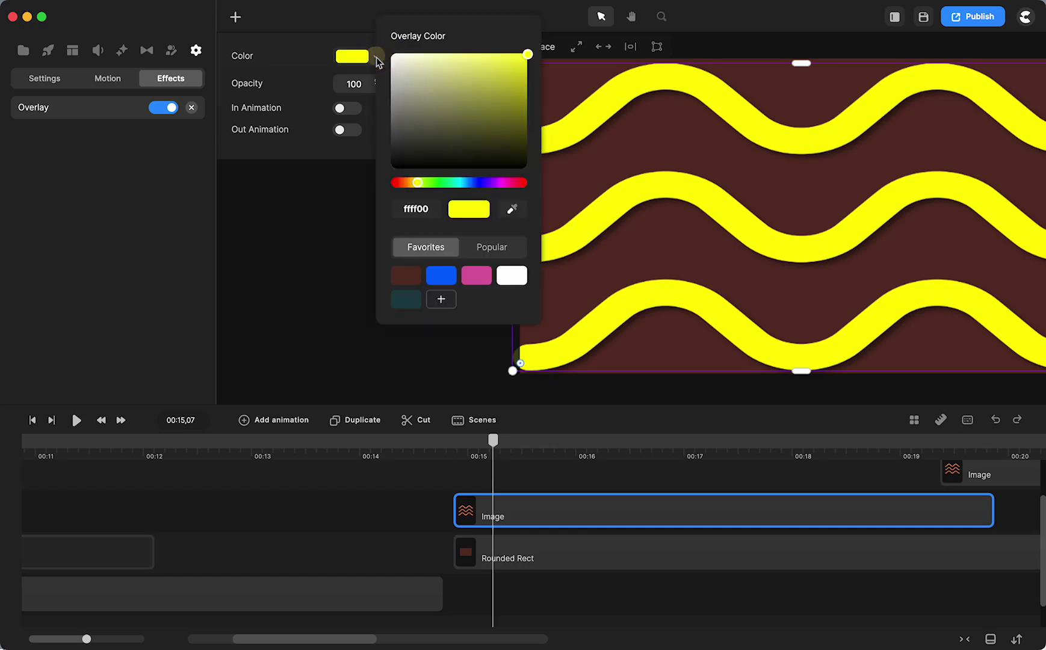
left_click(513, 210)
left_click(654, 128)
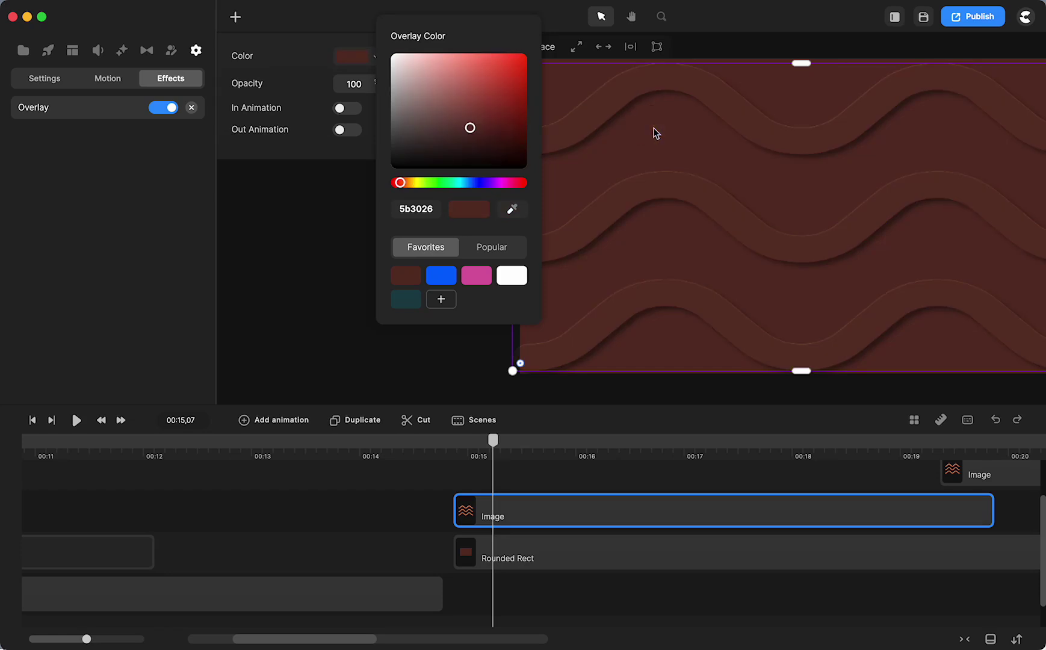
left_click(368, 512)
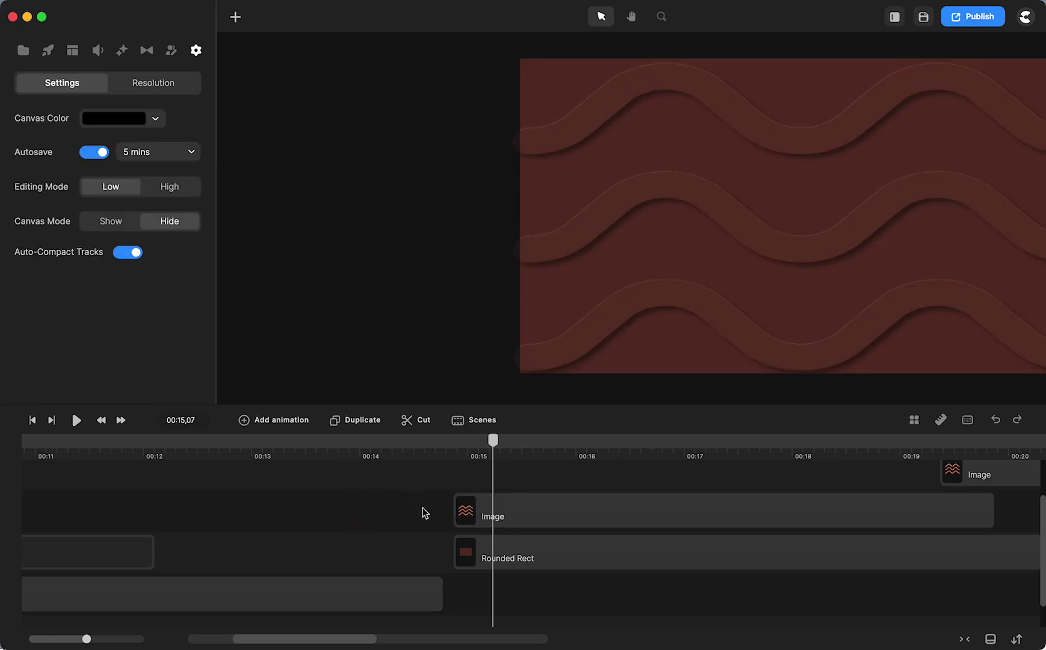
Step: Return the playhead to 00:15,02 and preview the animation
scroll(425, 512, "right", 3)
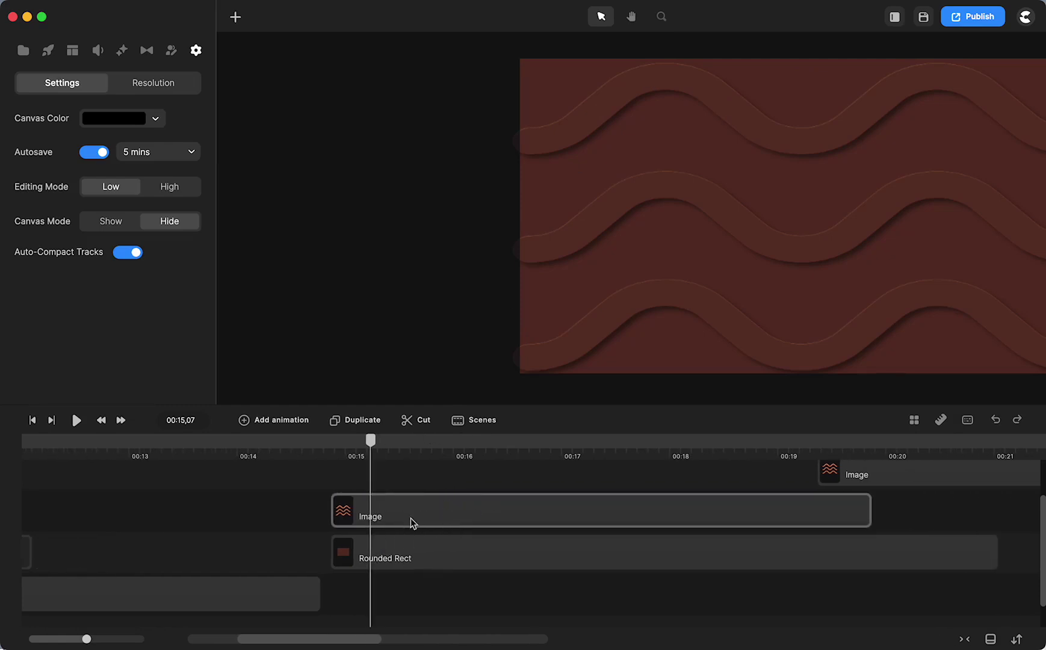
left_click_drag(370, 440, 353, 440)
left_click(77, 420)
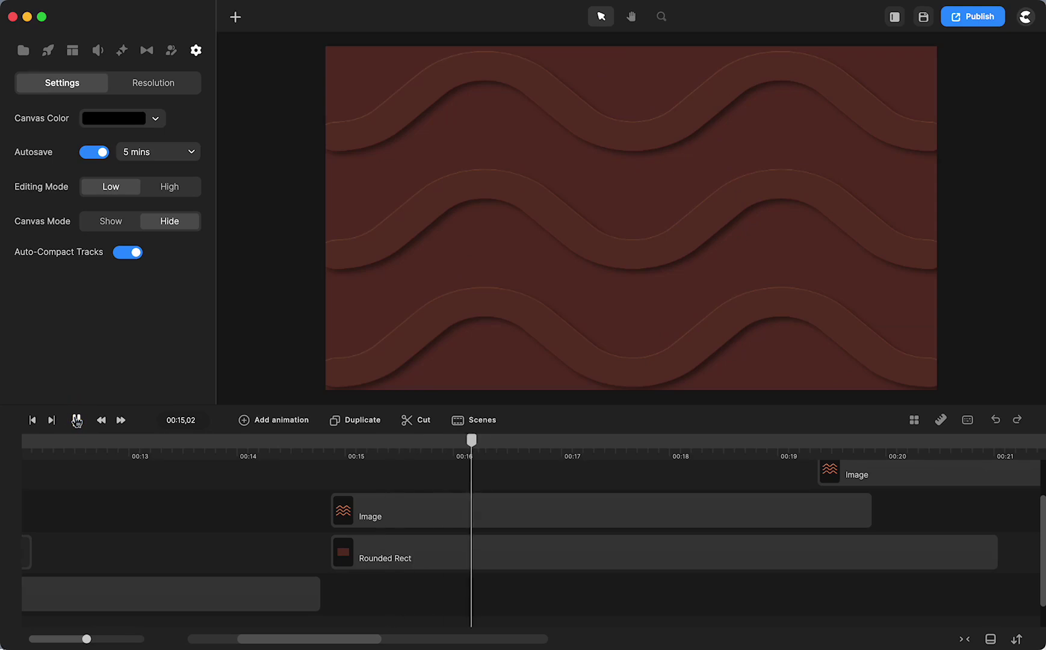
left_click(77, 421)
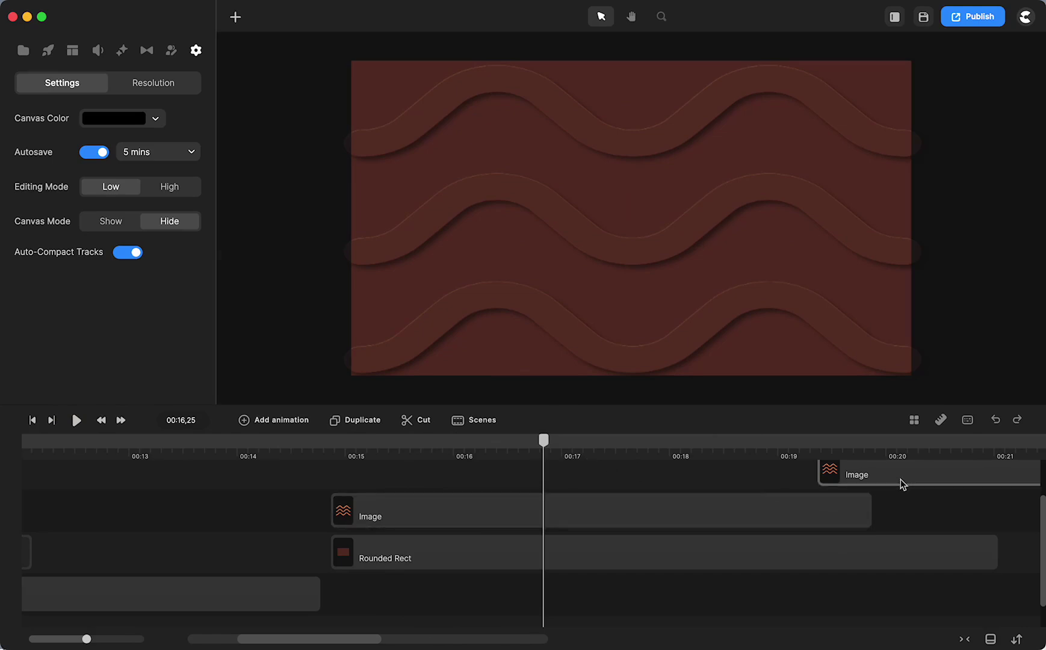
Step: Move the upper wave Image clip onto its own track starting at 00:15, then preview it
left_click_drag(882, 479, 398, 540)
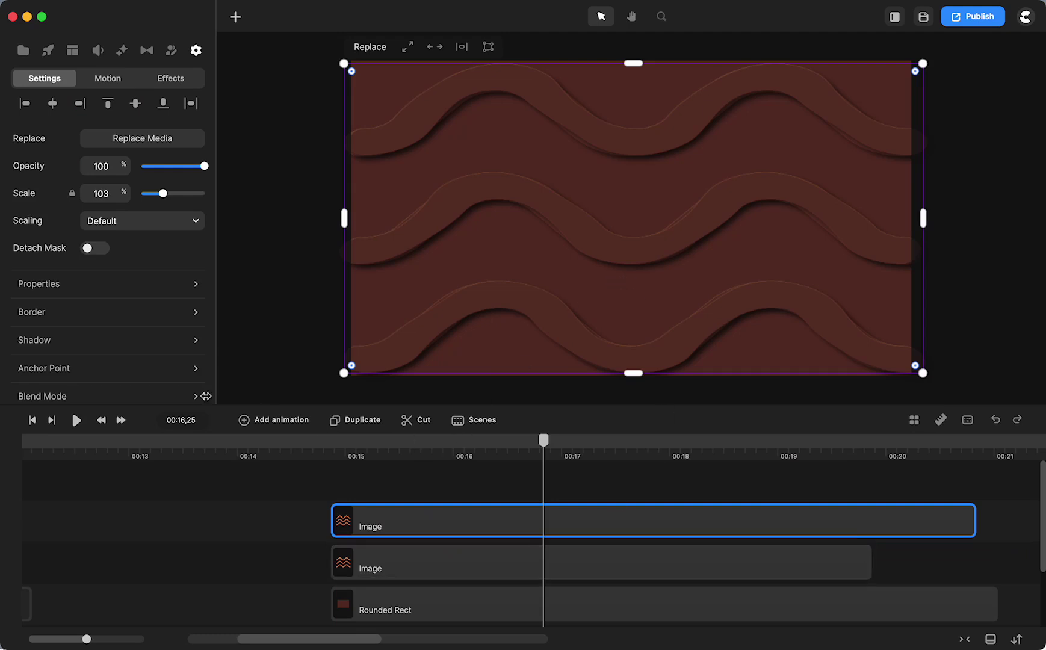
left_click(75, 421)
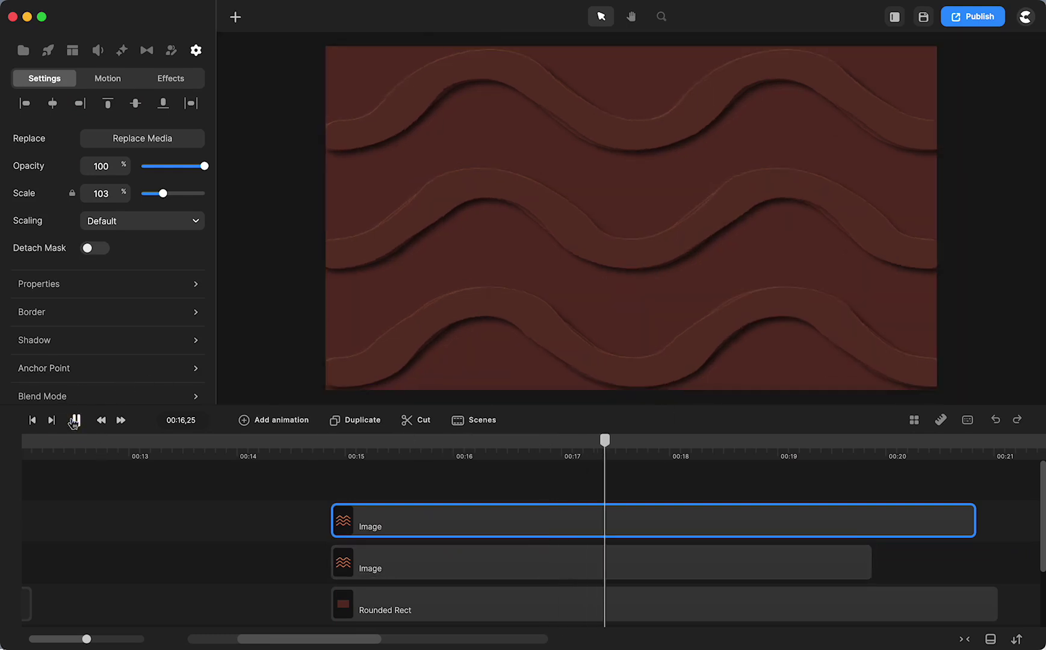
left_click(75, 420)
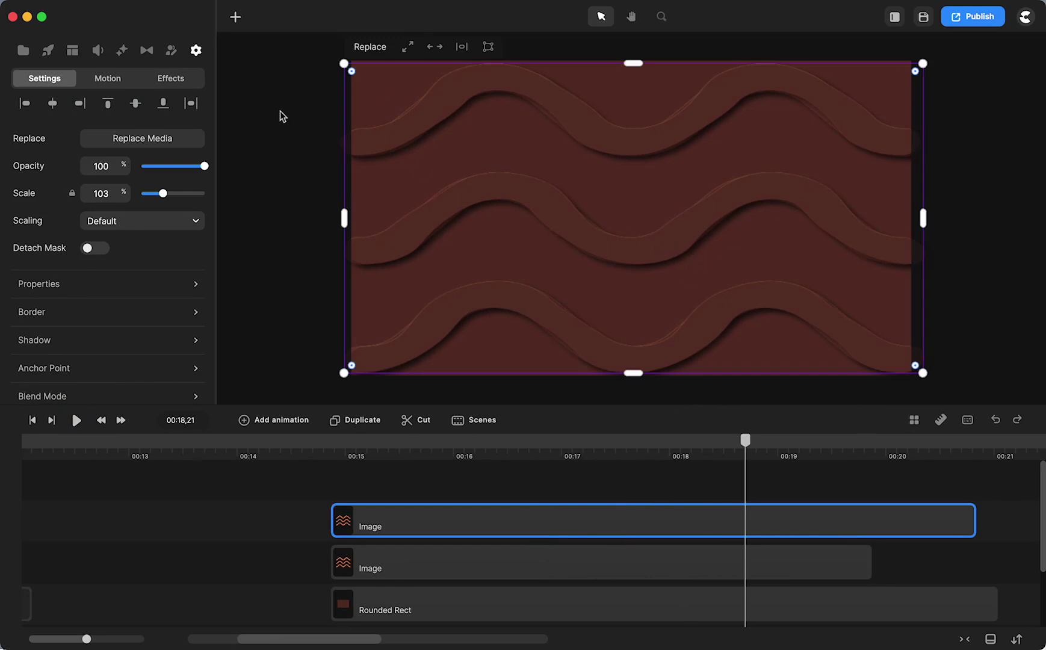
Step: Review the upper image's Wave effect settings and pan the canvas view to the right
left_click(165, 82)
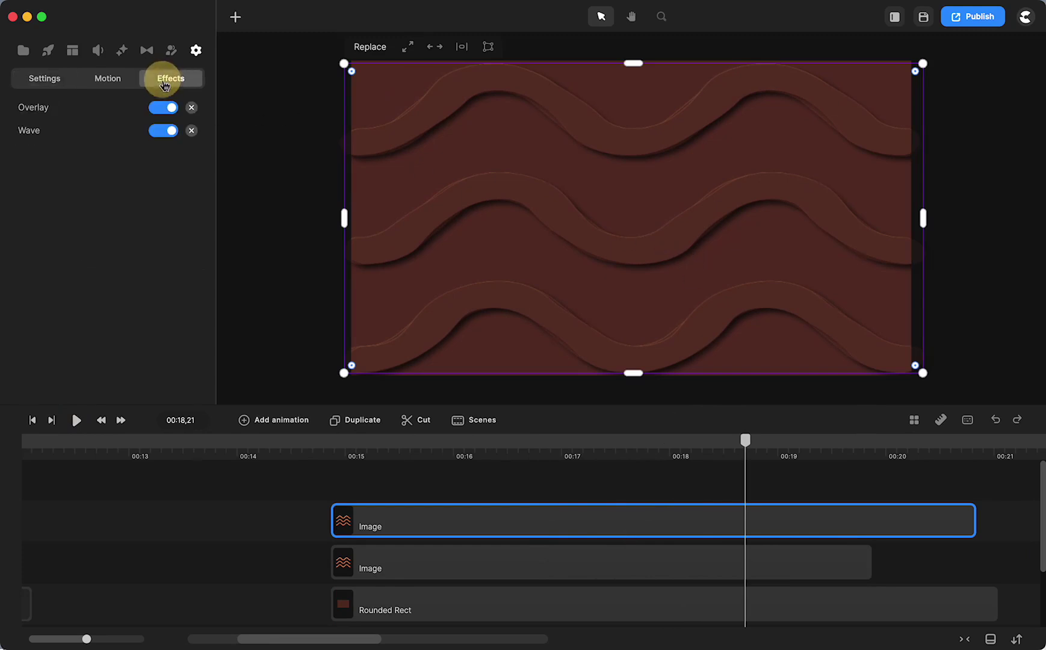
left_click(21, 136)
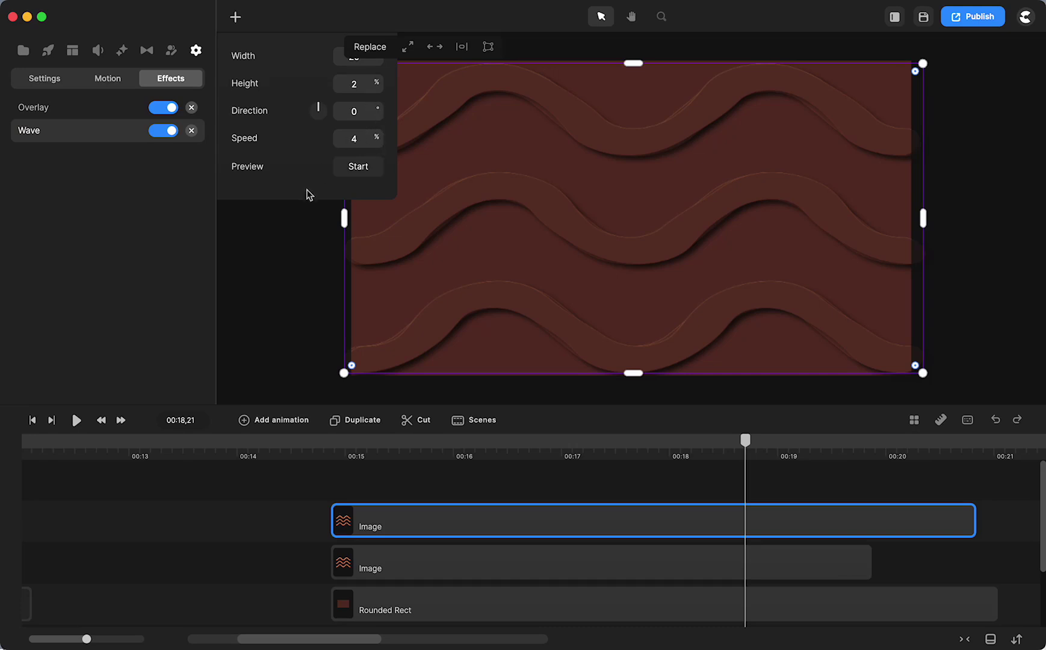
key("space")
left_click_drag(297, 278, 441, 283)
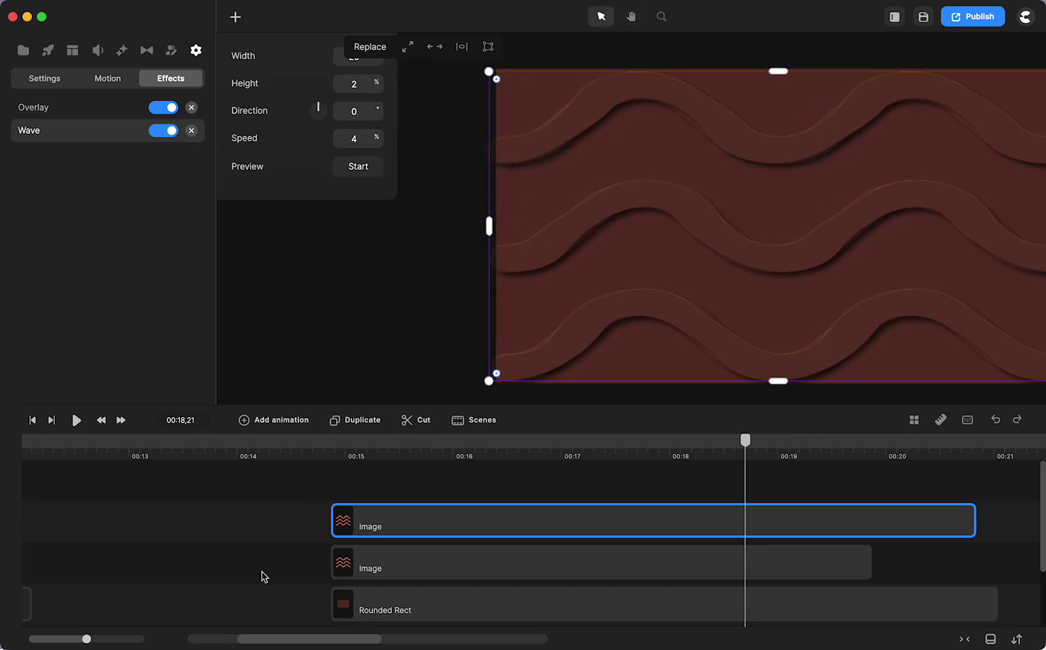
left_click(232, 613)
Step: Recheck the upper wave Image clip's Wave settings and shift the clip to start near 00:19
left_click(382, 527)
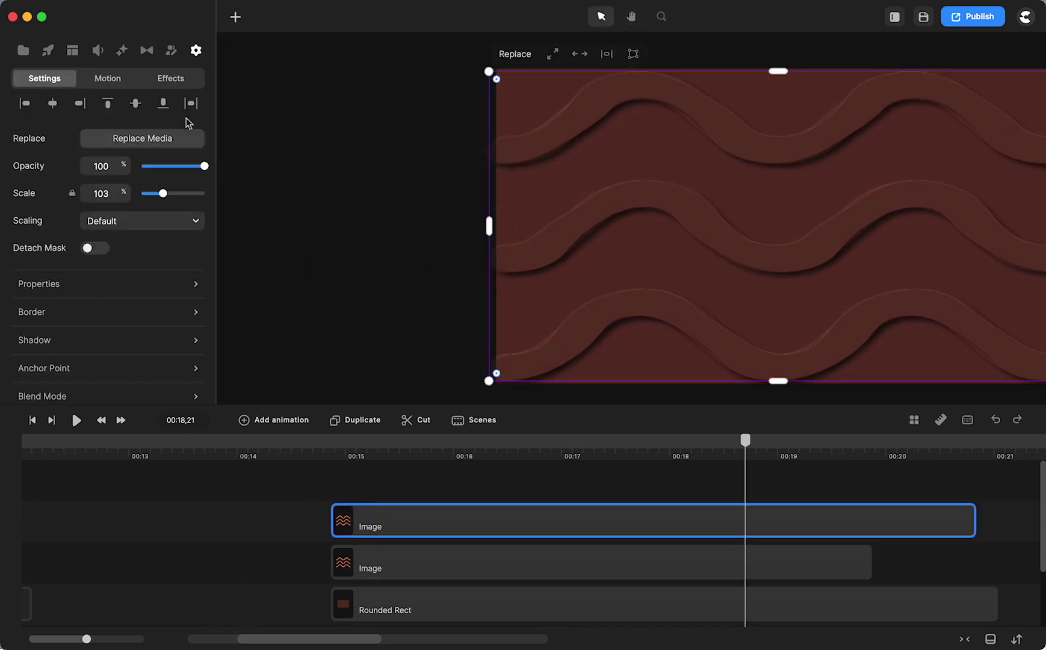
left_click(164, 79)
left_click(28, 132)
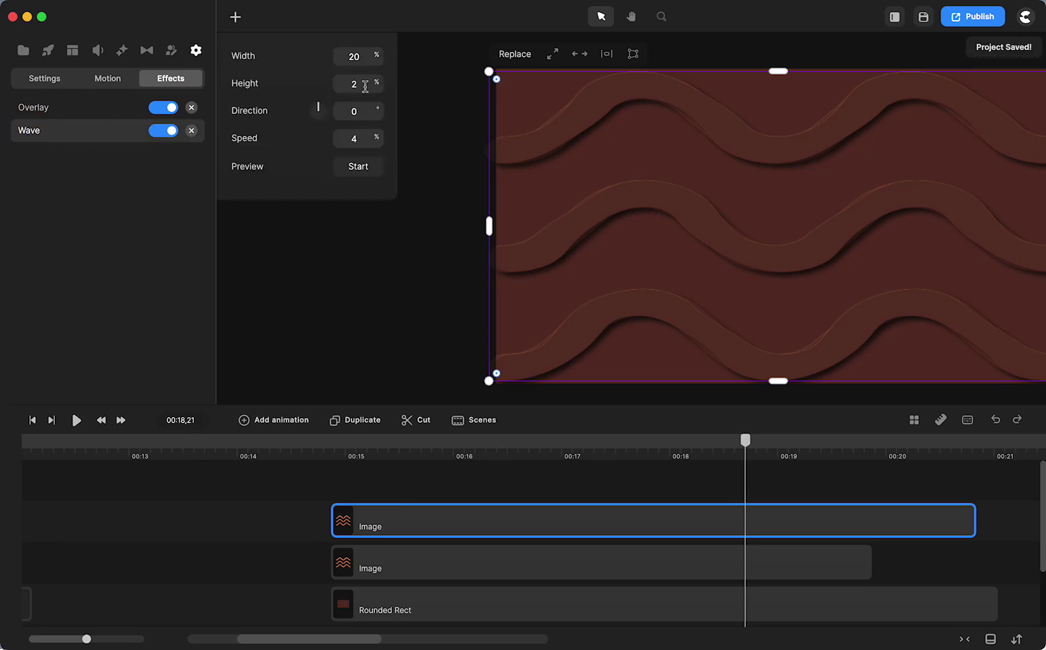
left_click_drag(404, 533, 921, 538)
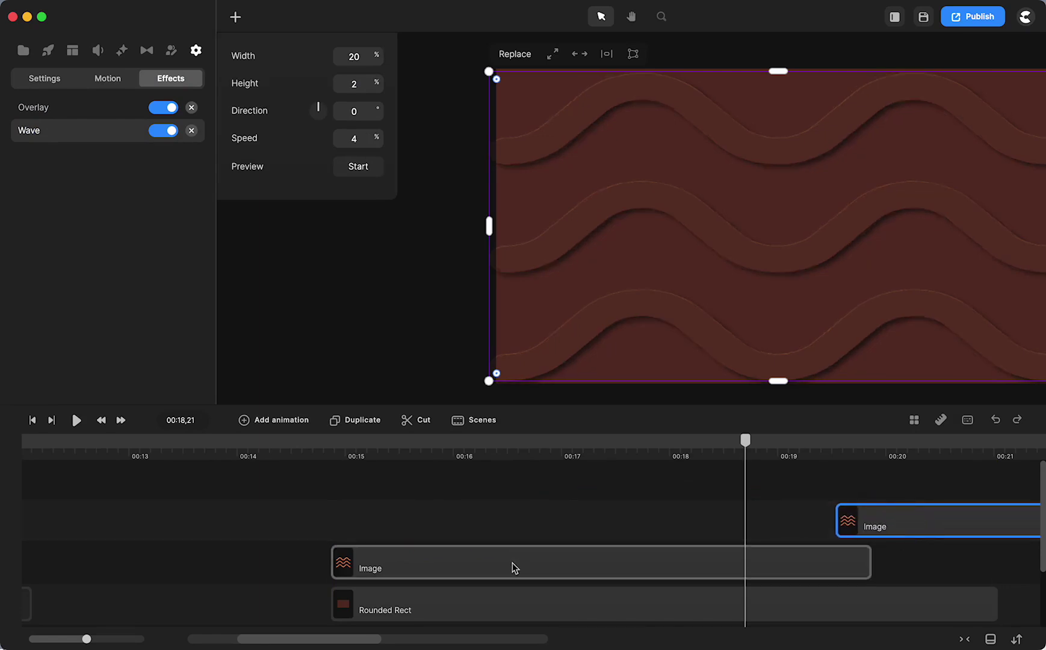
Step: Apply the Wave effect from the Effects library to the lower wave Image clip
left_click(471, 502)
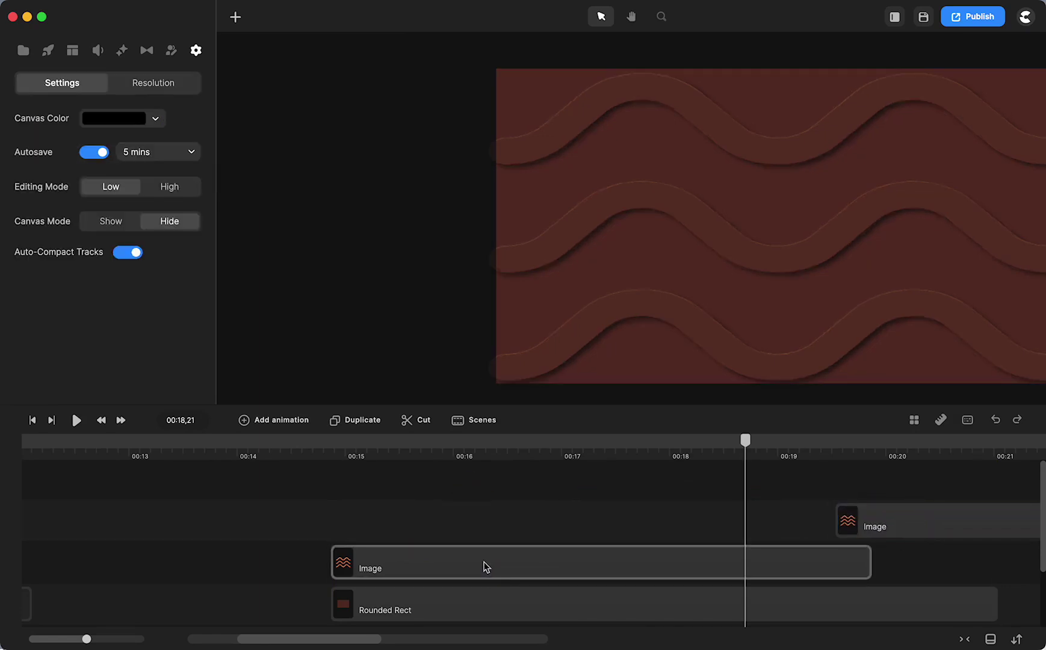
left_click(486, 567)
left_click(122, 50)
scroll(87, 252, "down", 8)
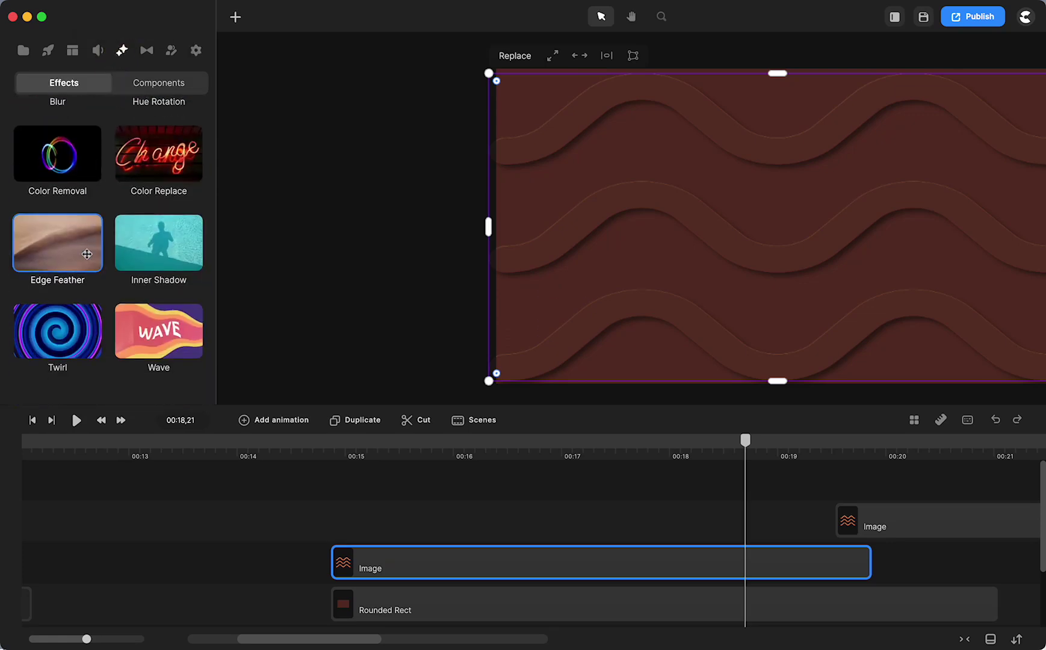
left_click_drag(162, 333, 423, 558)
Step: Tune the Wave to Width 35%, Height 4%, Direction 0°, Speed 4%, previewing from 00:14
left_click_drag(373, 53, 379, 85)
left_click_drag(381, 138, 365, 138)
left_click(339, 440)
left_click(78, 420)
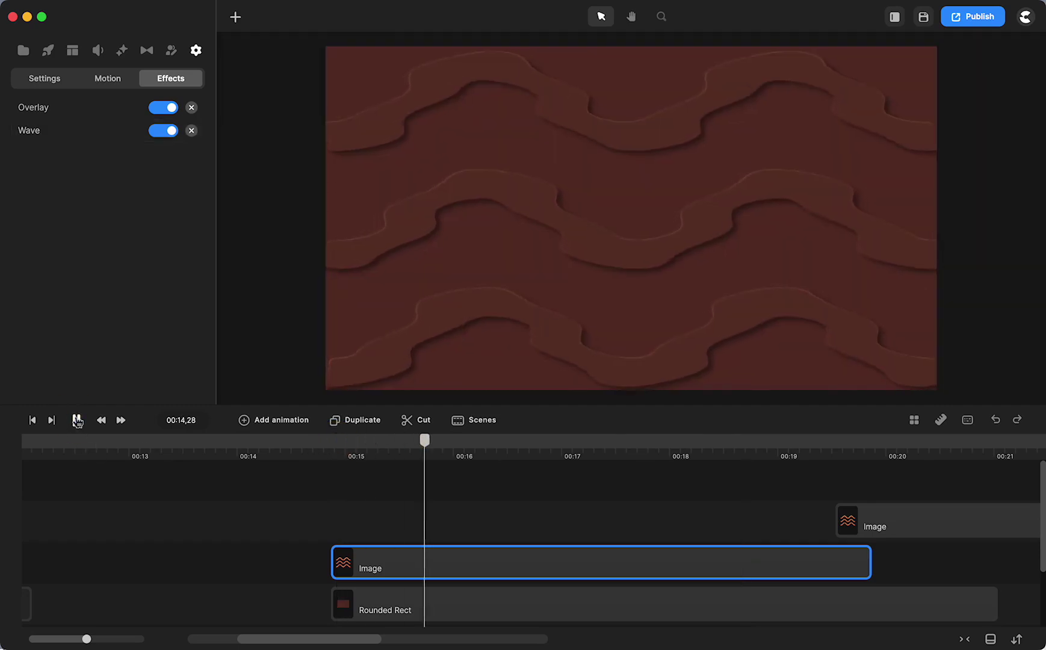
key("space")
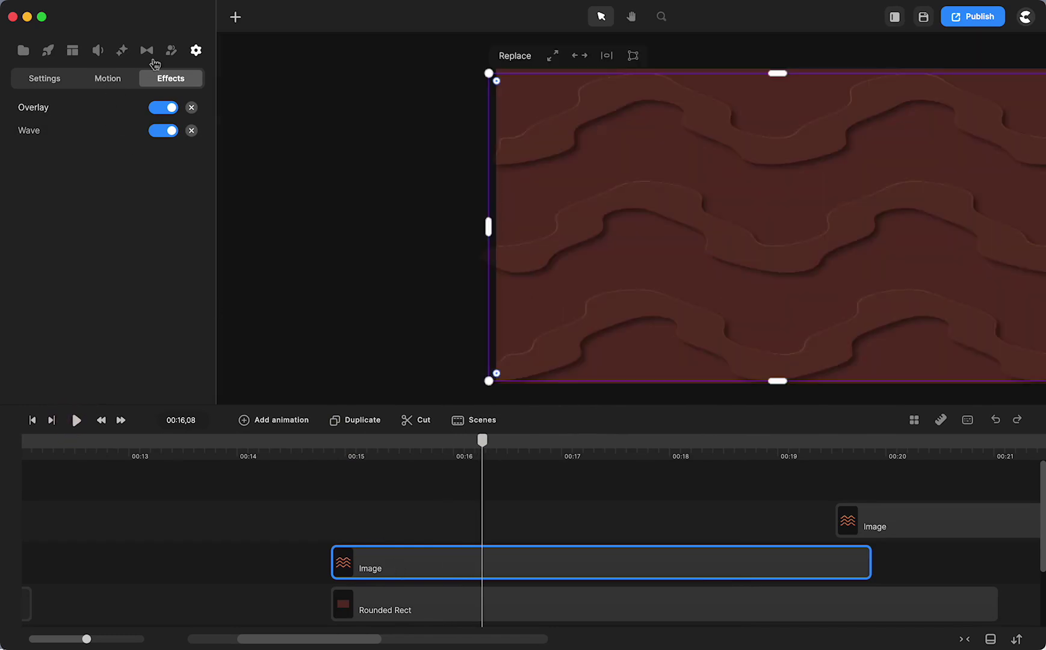
left_click(28, 131)
mouse_move(373, 54)
left_mouse_down()
mouse_move(397, 62)
mouse_move(384, 55)
left_mouse_up()
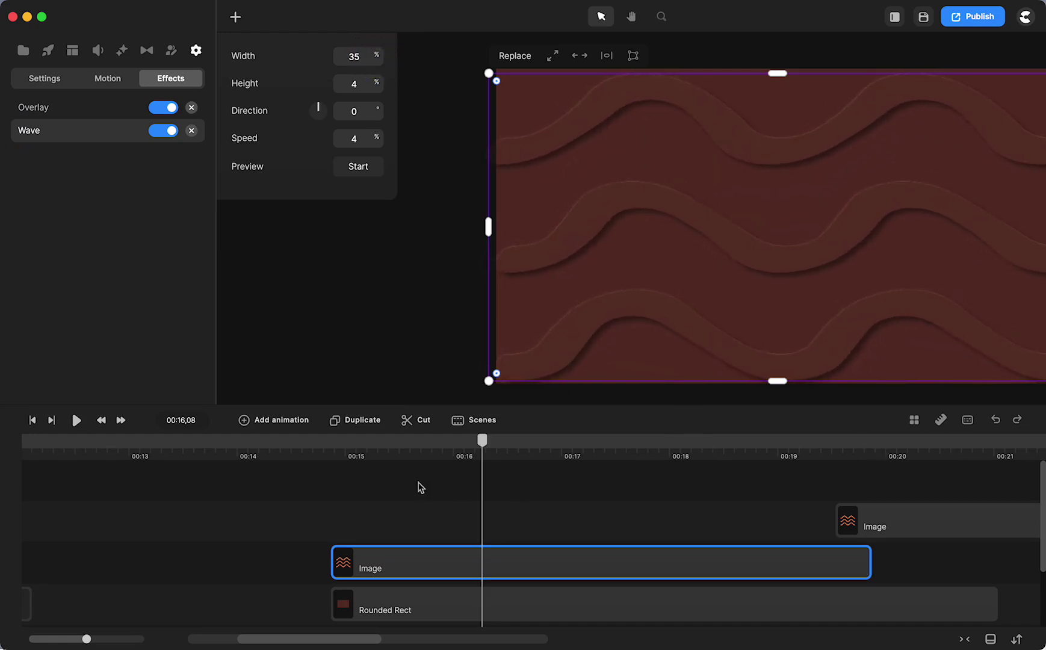
Step: Preview the waving background from 00:14, then extend the Rounded Rect clip to about 00:25
left_click(335, 449)
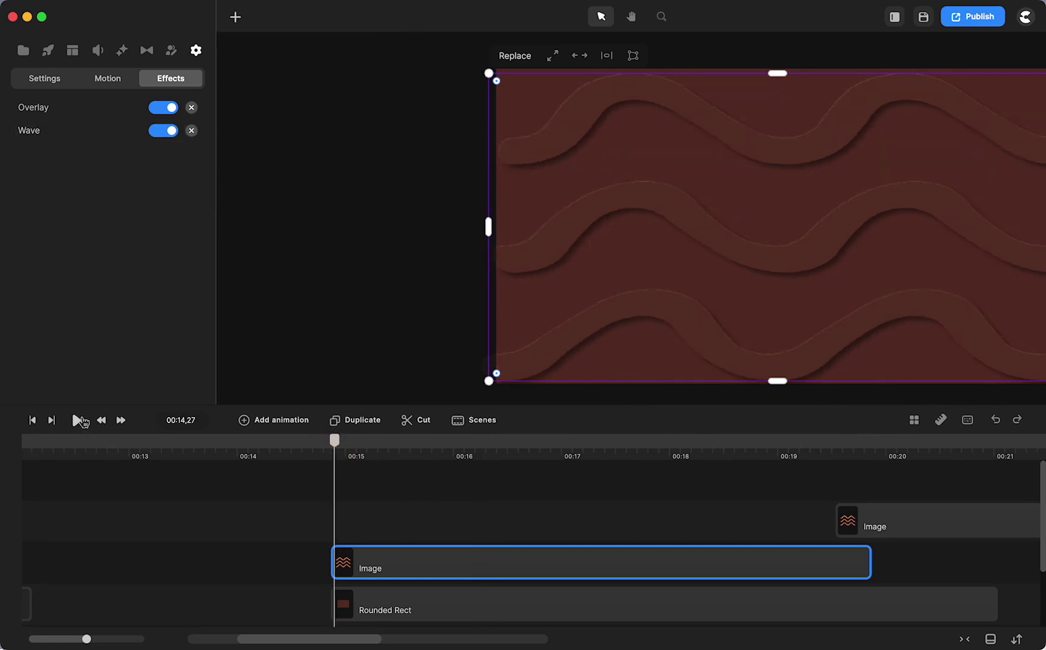
left_click(78, 420)
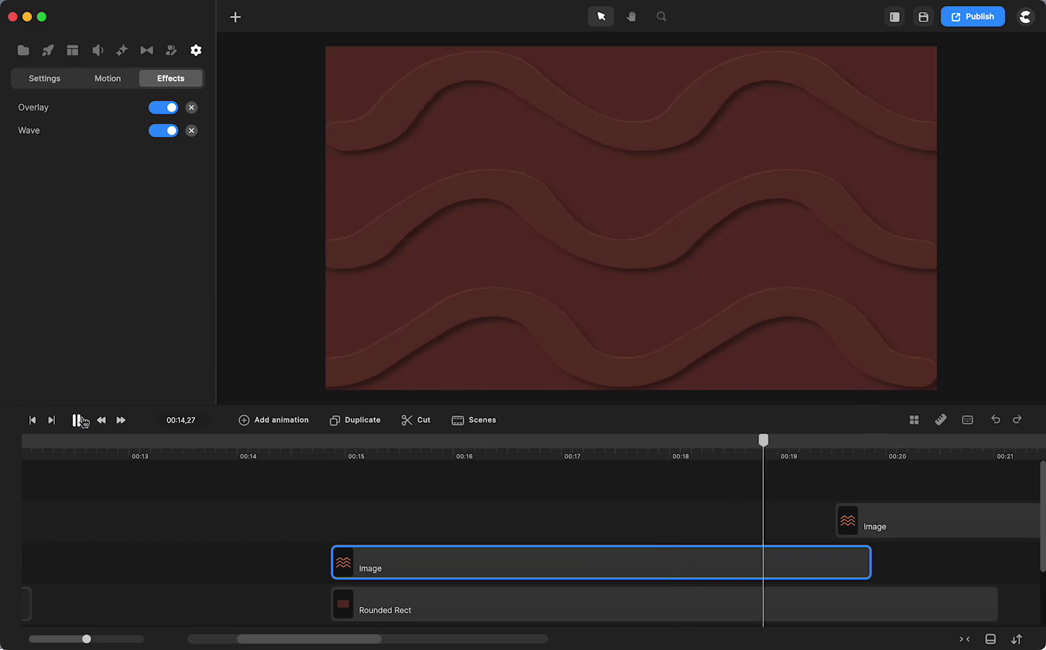
left_click(77, 420)
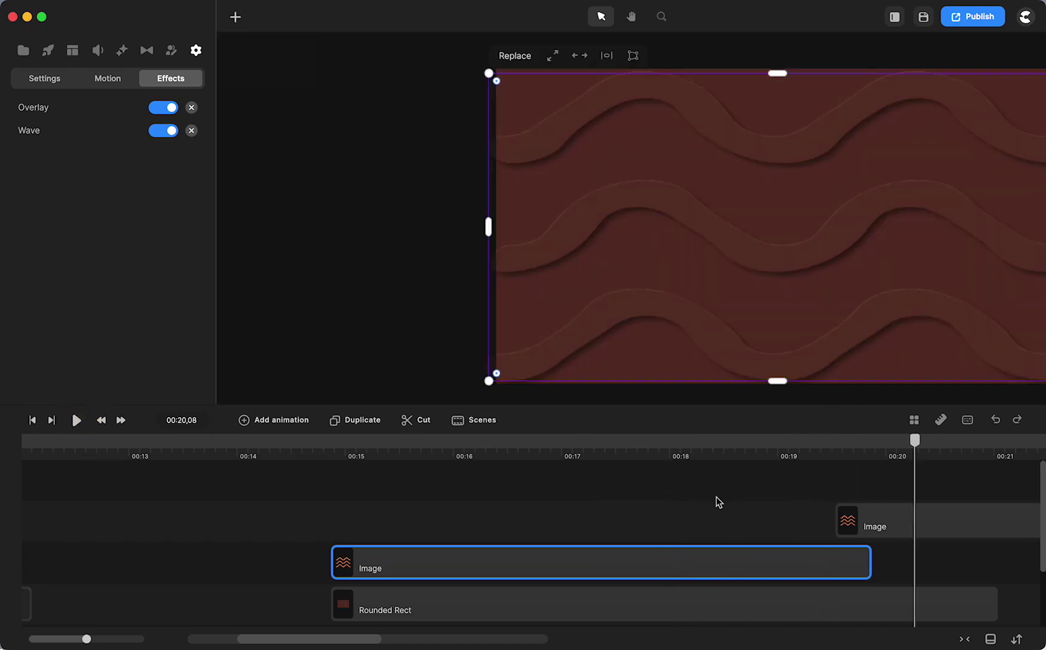
left_click(885, 558)
scroll(884, 558, "right", 5)
left_click_drag(588, 604, 964, 603)
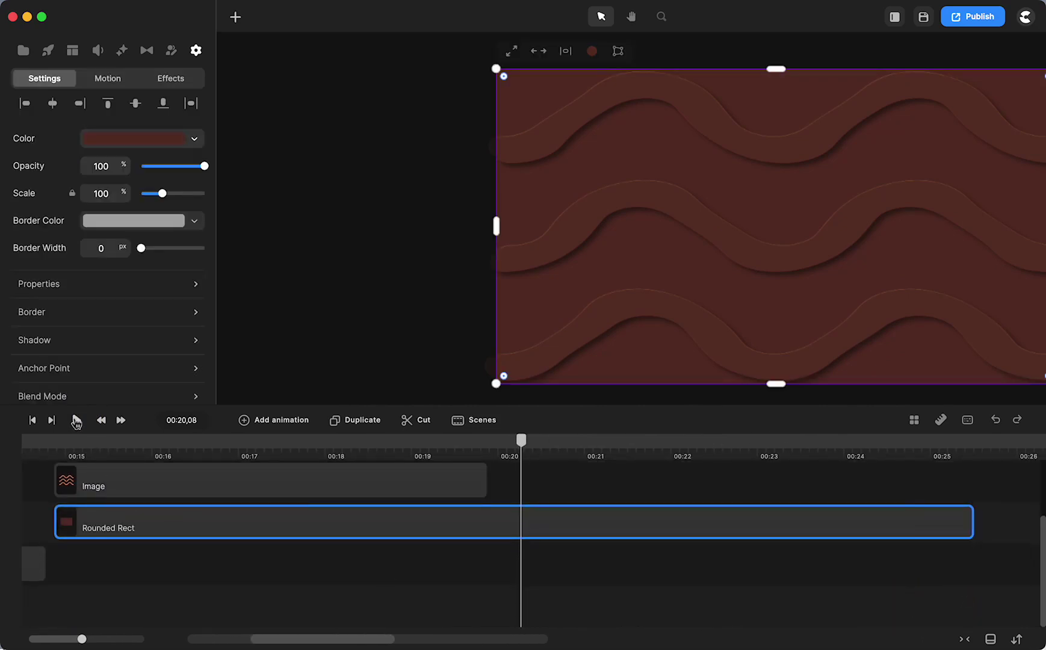
Step: Play back the lengthened maroon rectangle scene from 00:15 to check it
left_click(77, 420)
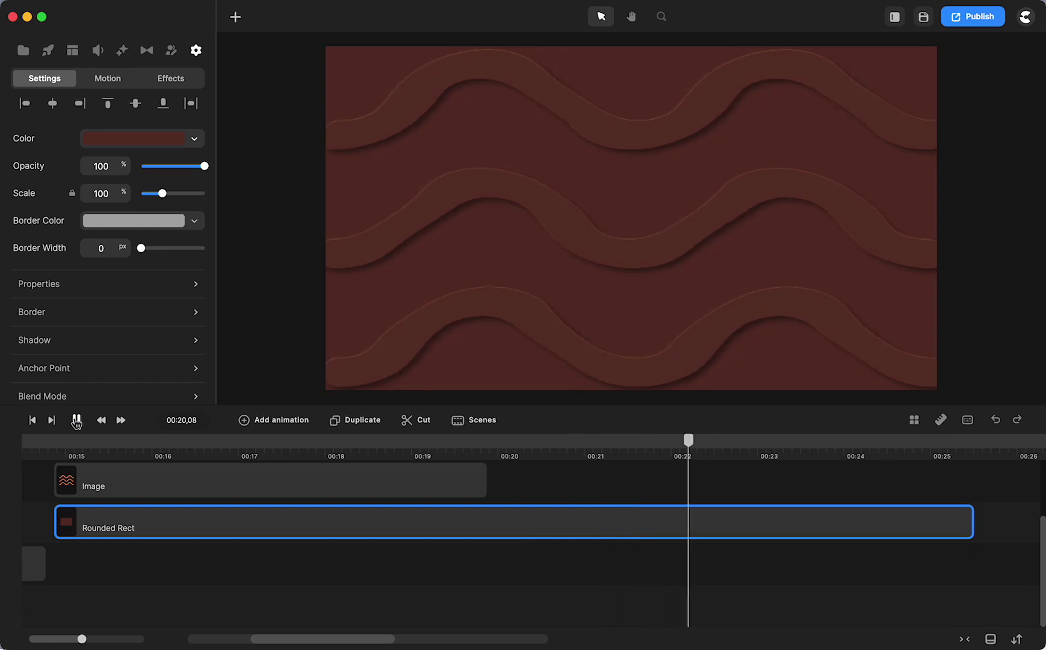
left_click(77, 420)
left_click(69, 442)
left_click(78, 421)
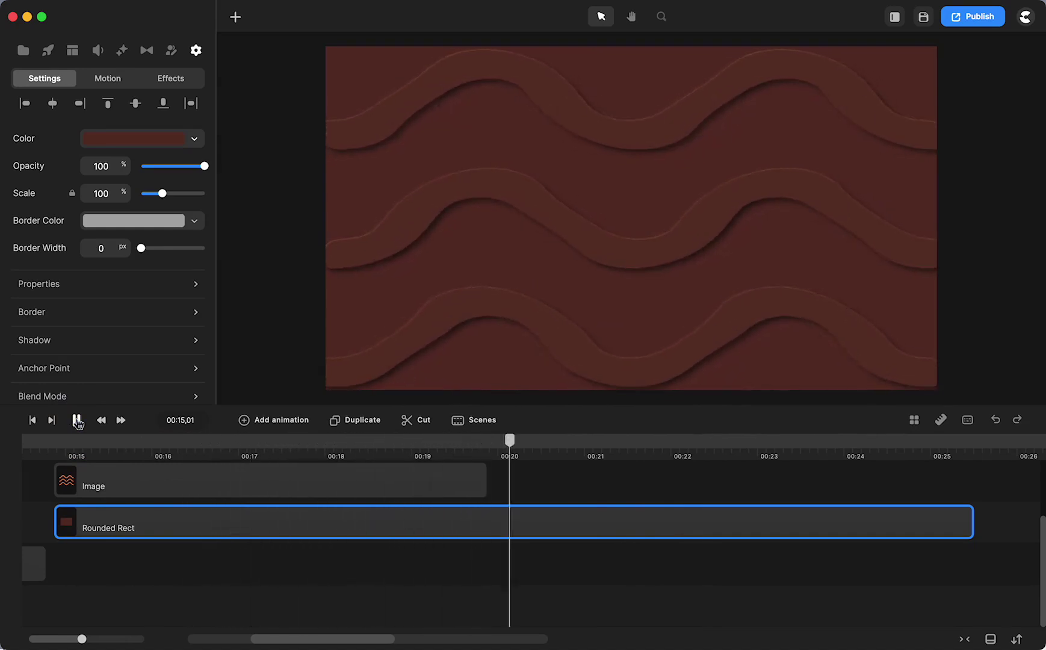
left_click(77, 421)
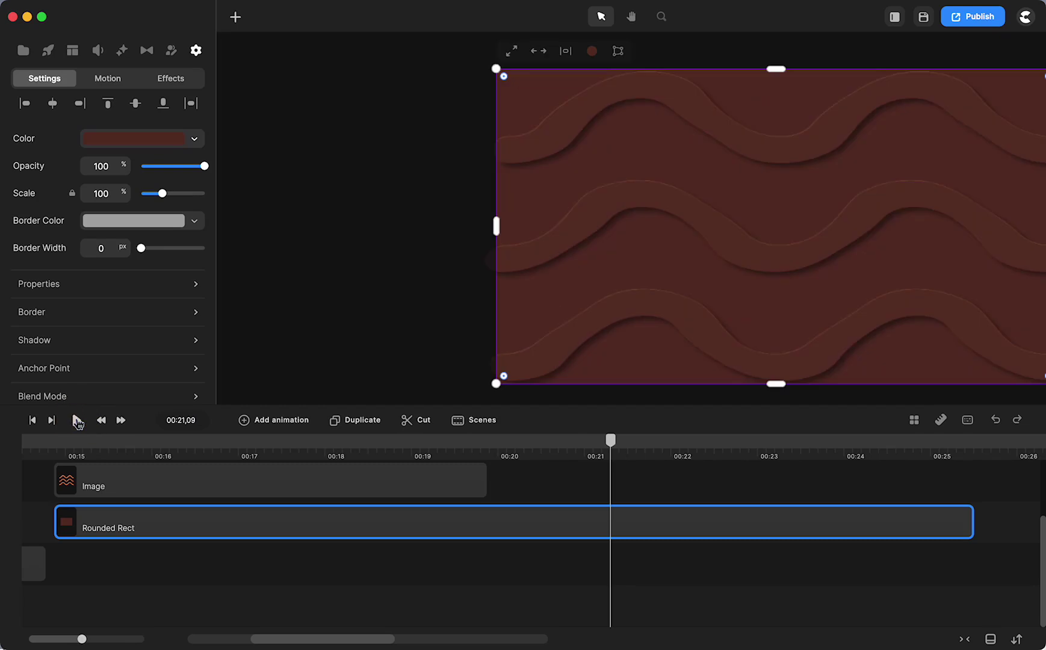